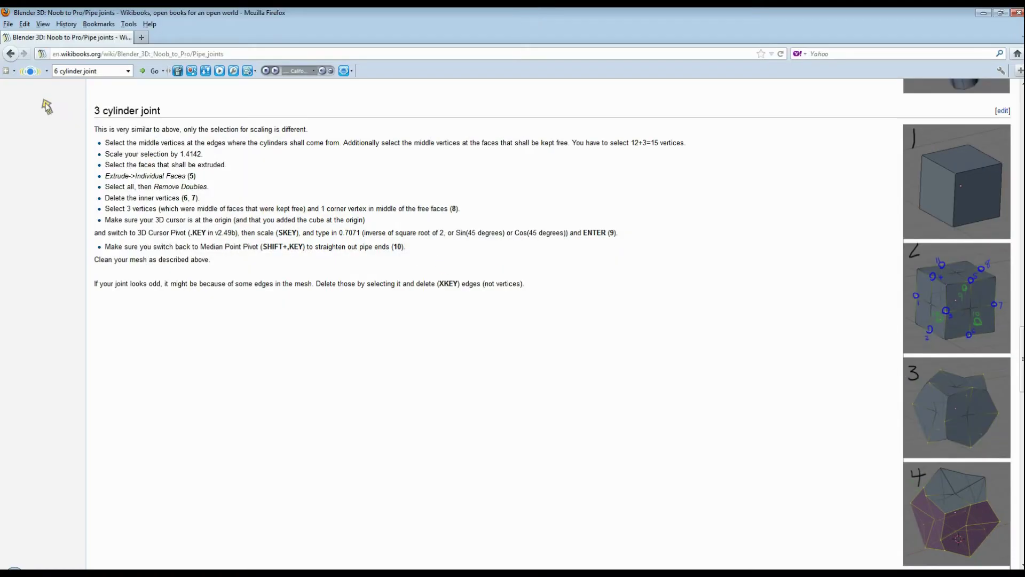
# Read the Wikibooks '3 cylinder joint' section and scroll through its images.
pyautogui.moveTo(94, 111); pyautogui.dragTo(163, 114)
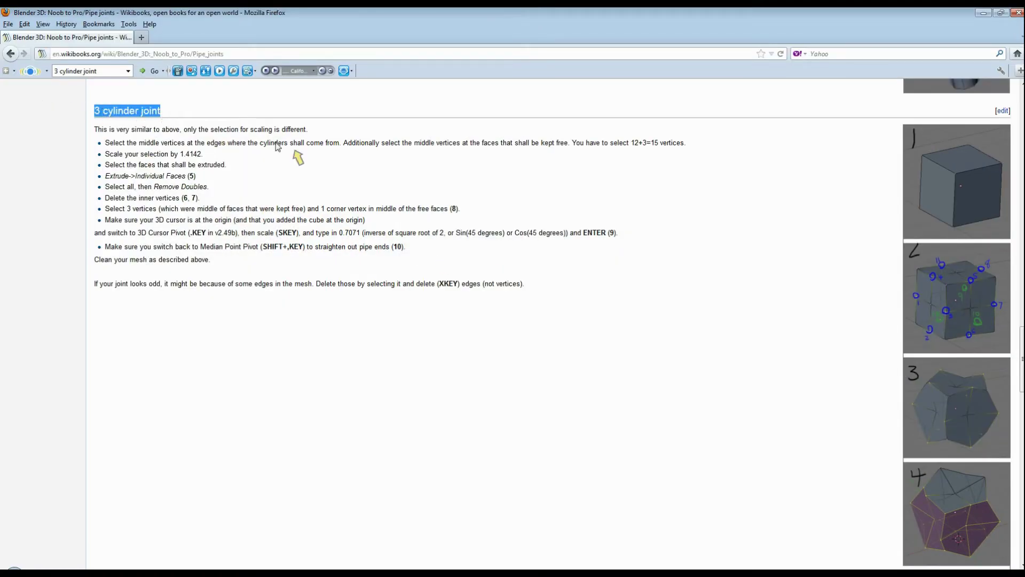
pyautogui.scroll(-15, 624, 367)
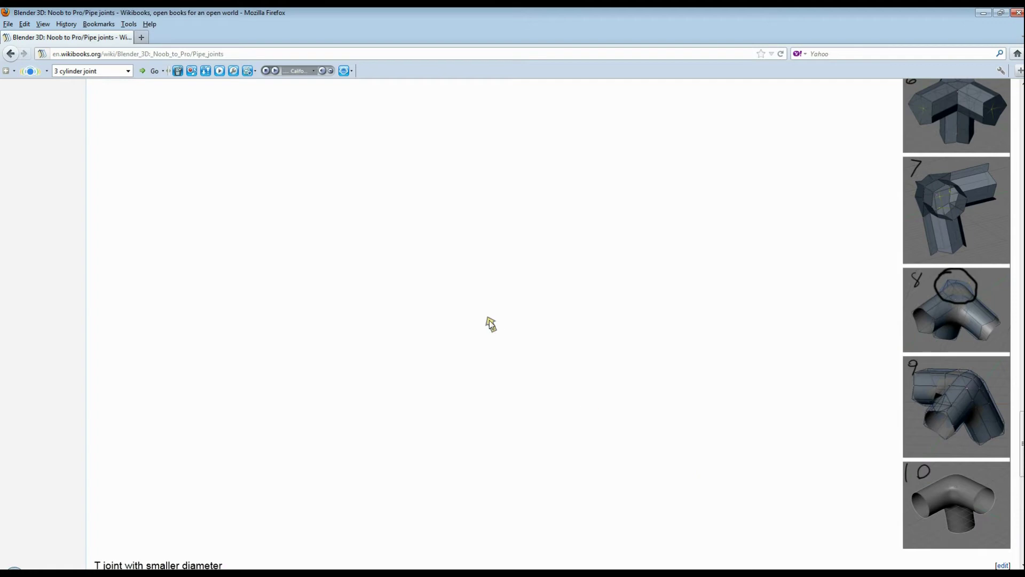
pyautogui.scroll(15, 481, 331)
pyautogui.scroll(-2, 482, 331)
pyautogui.scroll(2, 501, 348)
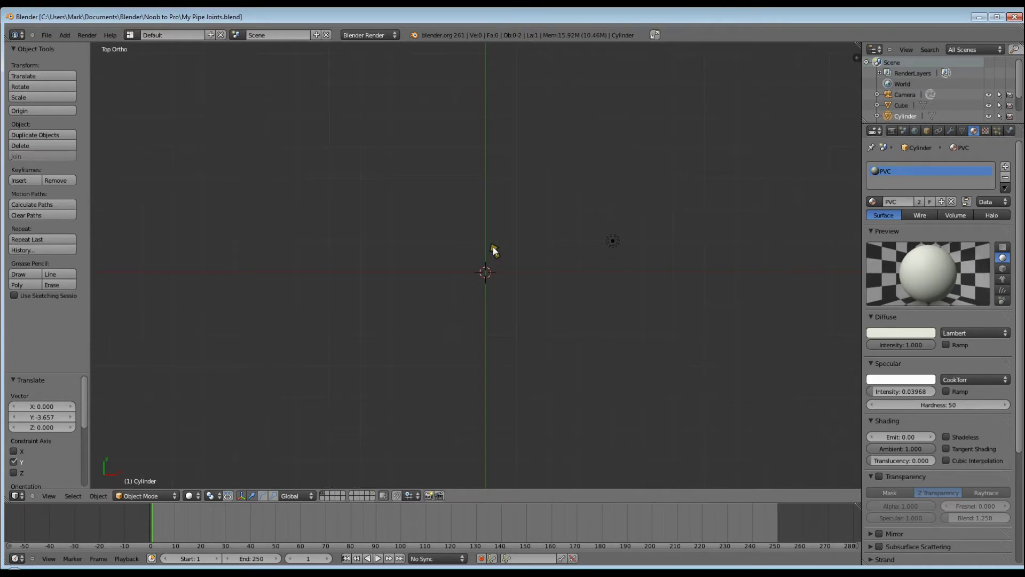
# Add a new cube, subdivide its mesh once in Edit Mode, and view it from the front.
pyautogui.hotkey('shift', 'a')
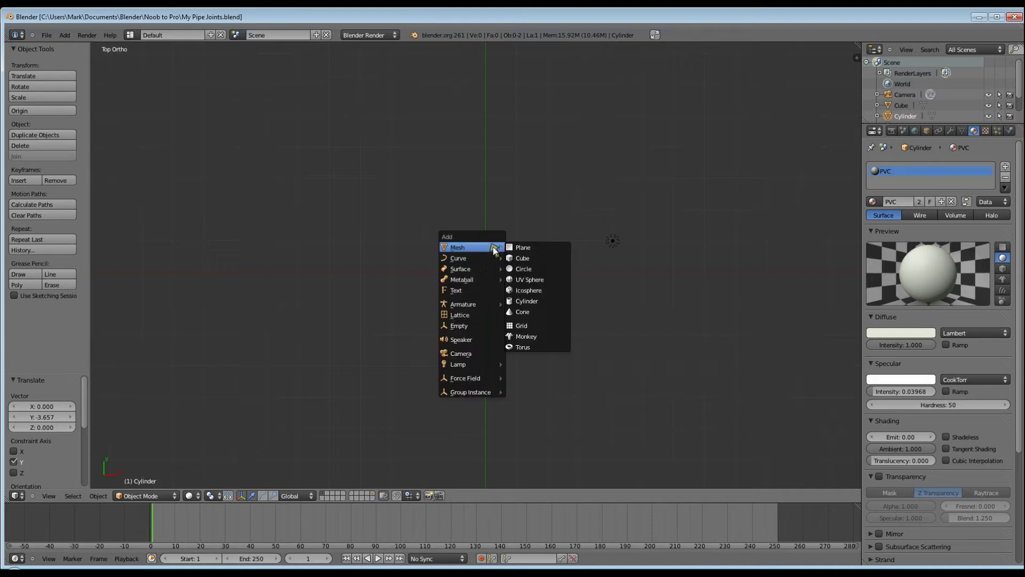
pyautogui.click(550, 258)
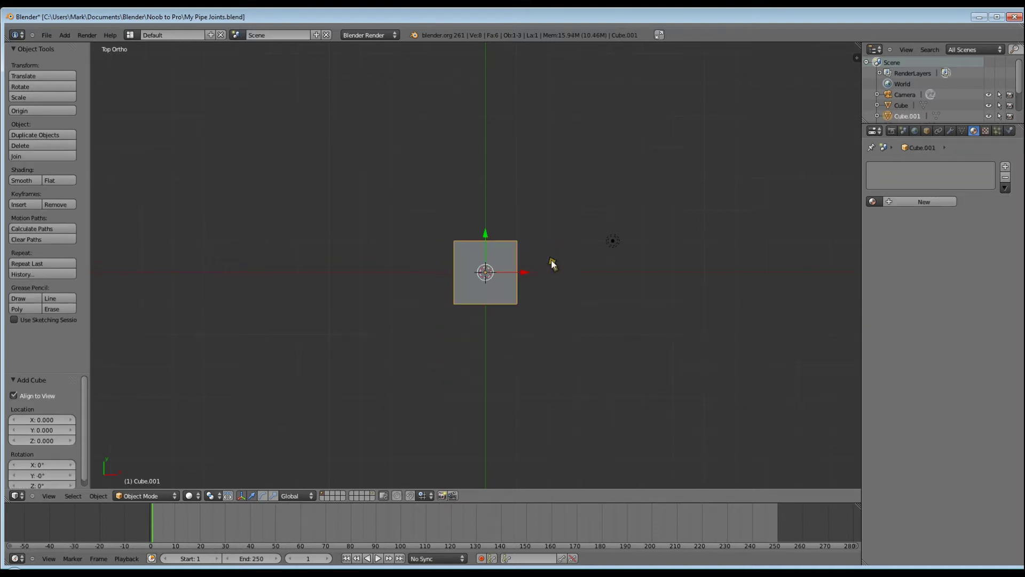
pyautogui.scroll(5, 523, 281)
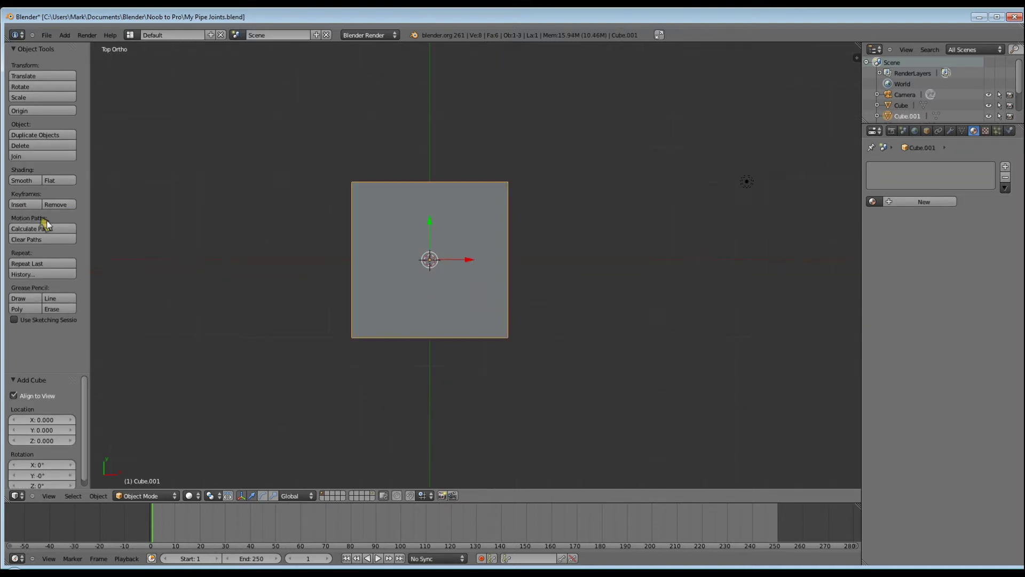
pyautogui.press('Tab')
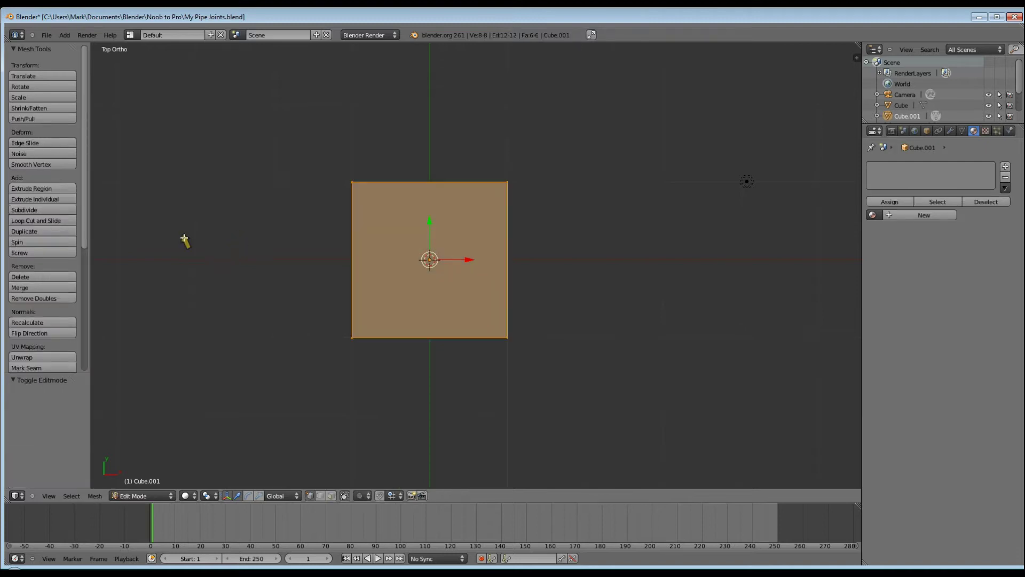
pyautogui.click(39, 211)
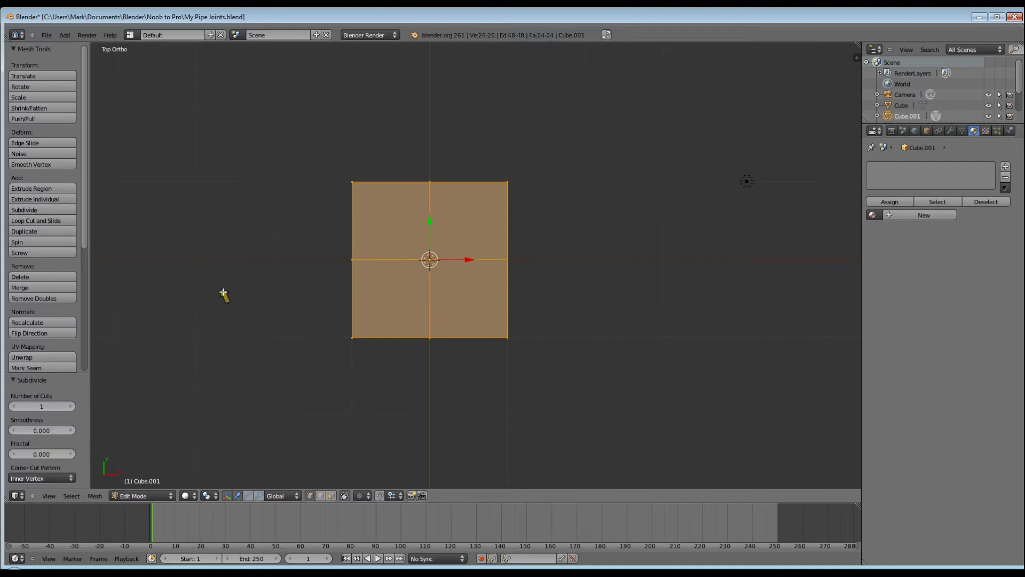
pyautogui.scroll(2, 245, 290)
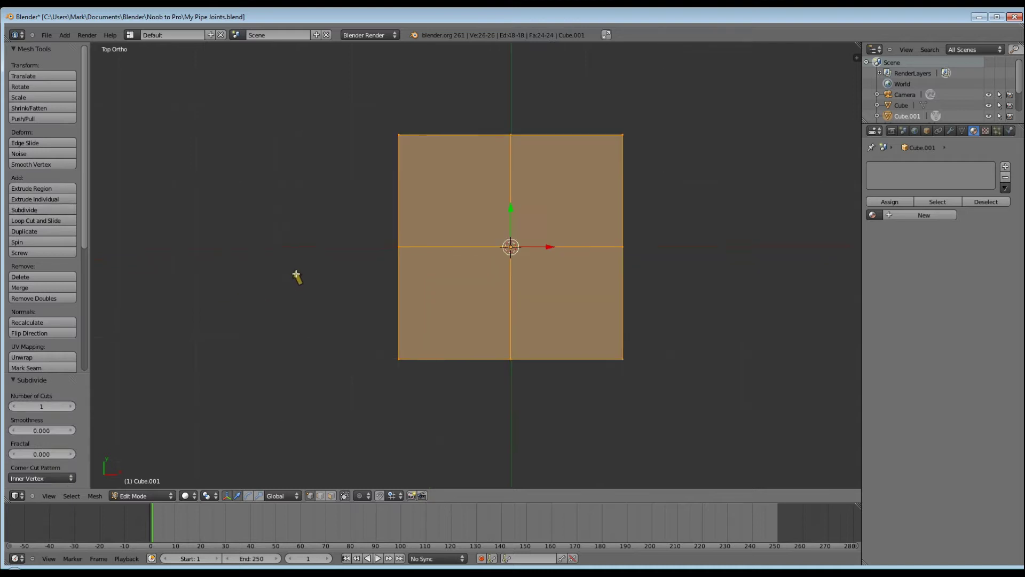
pyautogui.press('KP_1')
pyautogui.scroll(-5, 364, 299)
pyautogui.scroll(6, 430, 327)
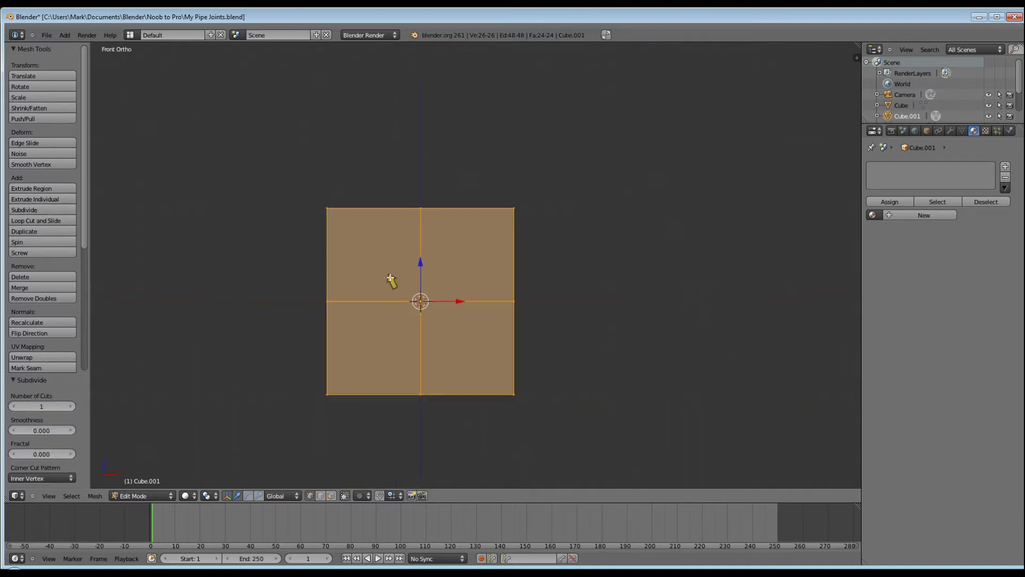
pyautogui.scroll(1, 463, 327)
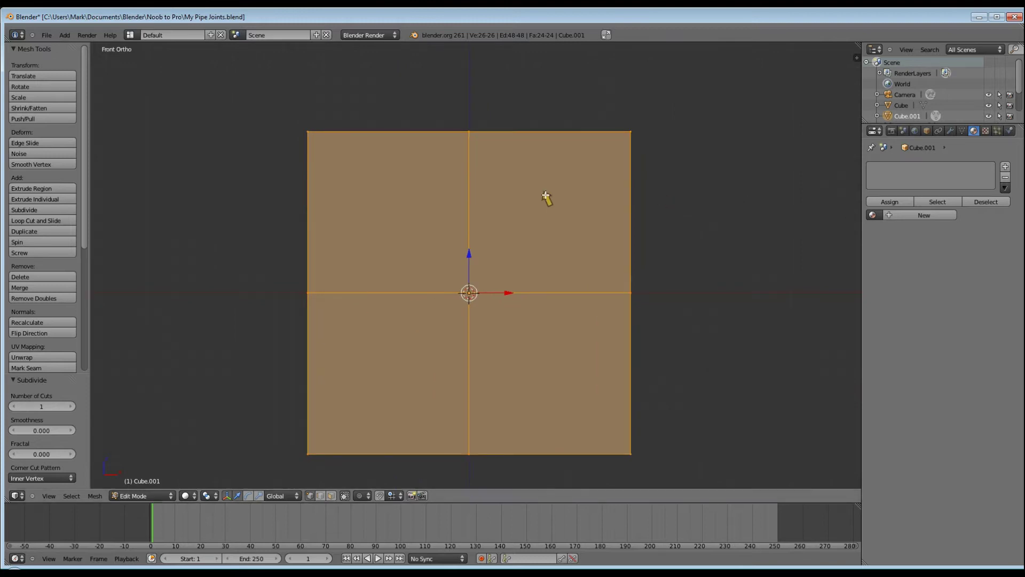
# Deselect all, then circle-select the middle vertices along the cube's edges.
pyautogui.press('a')
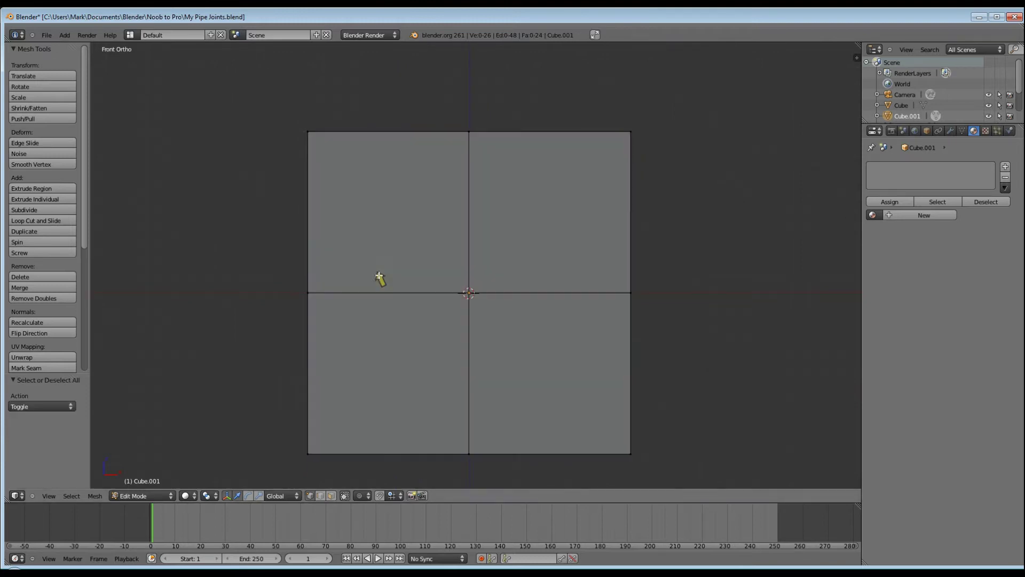
pyautogui.moveTo(321, 293); pyautogui.dragTo(365, 309, button='middle')
pyautogui.scroll(-2, 366, 310)
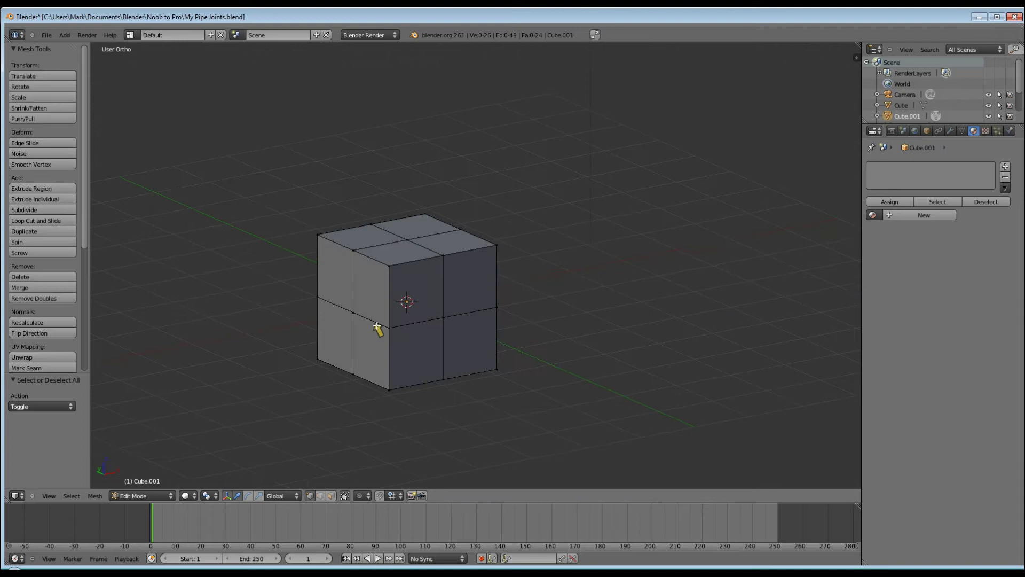
pyautogui.press('c')
pyautogui.moveTo(373, 320)
pyautogui.mouseDown()
pyautogui.moveTo(394, 332)
pyautogui.moveTo(359, 374)
pyautogui.mouseUp()
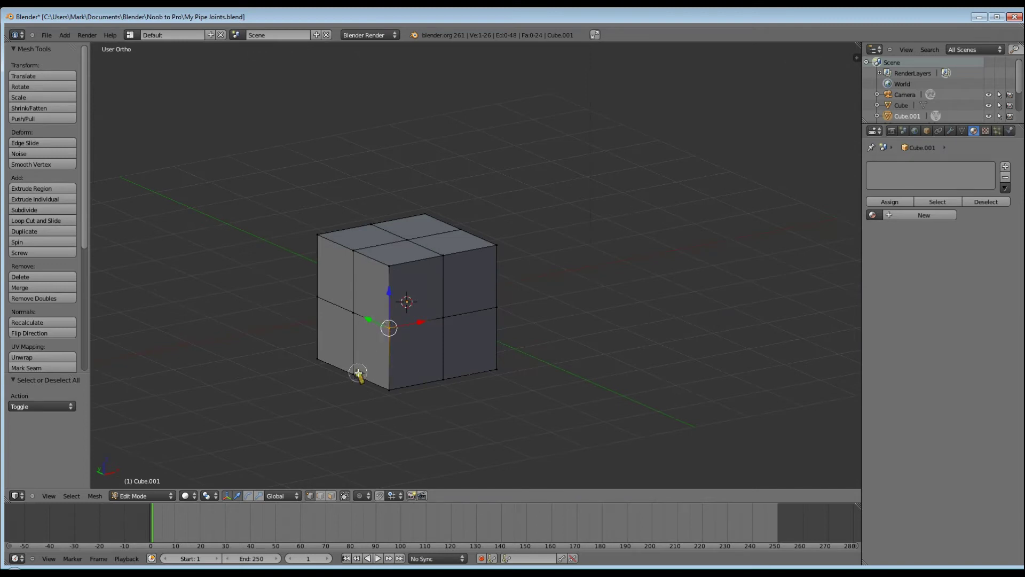
pyautogui.moveTo(324, 318)
pyautogui.mouseDown()
pyautogui.moveTo(321, 304)
pyautogui.moveTo(355, 259)
pyautogui.moveTo(444, 261)
pyautogui.mouseUp()
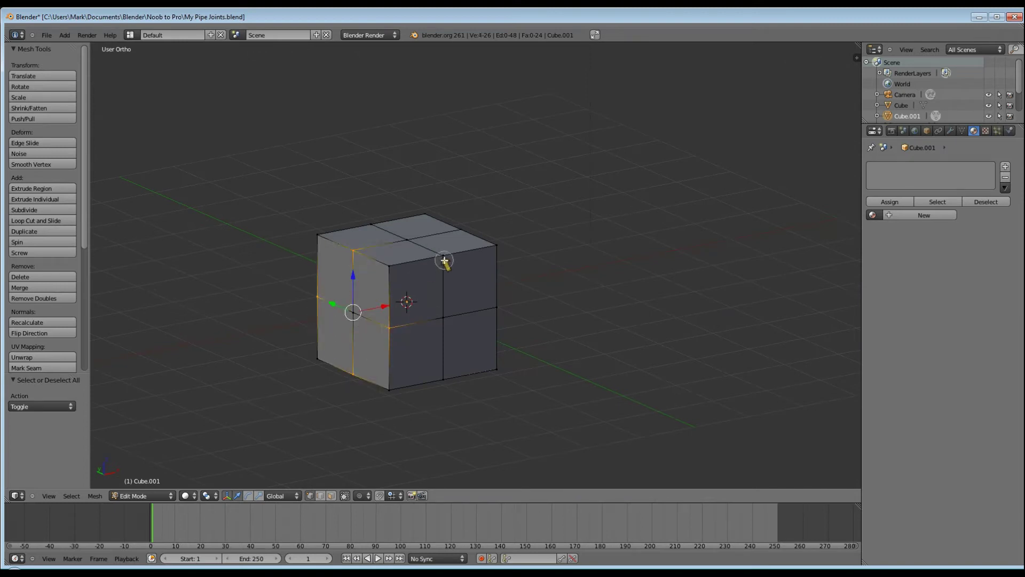
pyautogui.moveTo(479, 302)
pyautogui.mouseDown()
pyautogui.moveTo(490, 302)
pyautogui.moveTo(440, 377)
pyautogui.mouseUp()
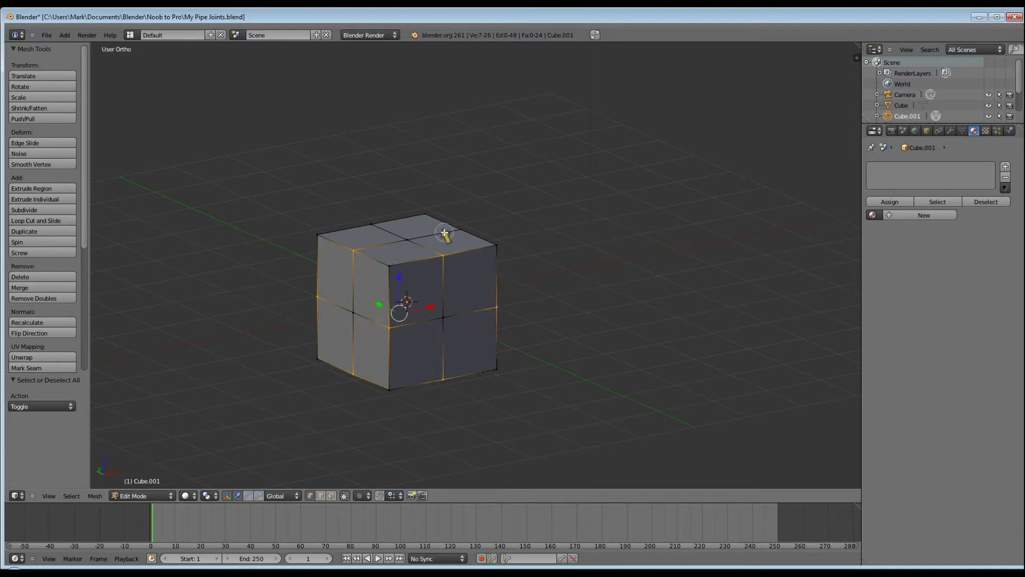
pyautogui.moveTo(457, 231)
pyautogui.mouseDown()
pyautogui.moveTo(369, 225)
pyautogui.moveTo(316, 374)
pyautogui.mouseUp()
pyautogui.moveTo(244, 410); pyautogui.dragTo(472, 322, button='middle')
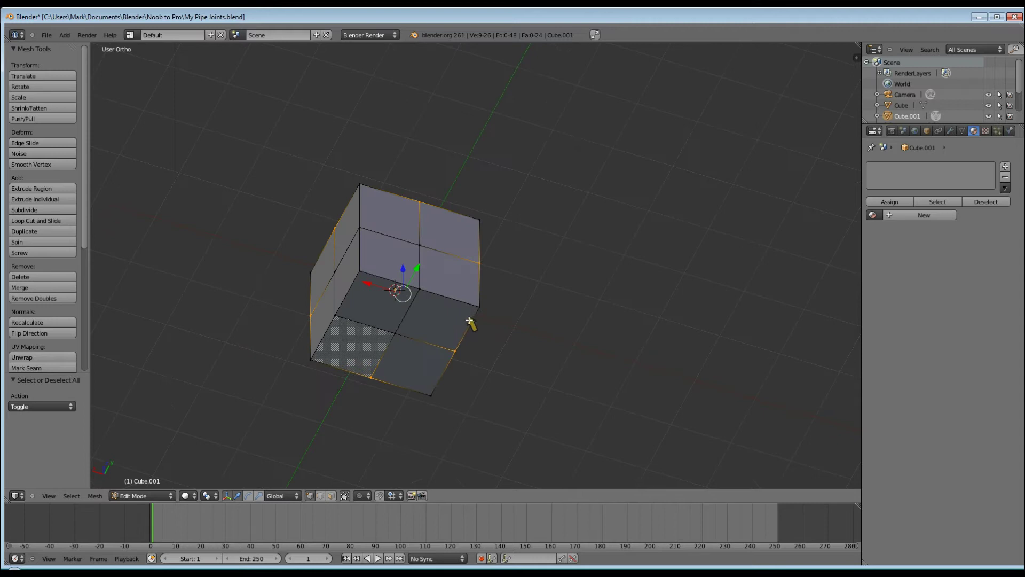
pyautogui.moveTo(431, 320)
pyautogui.mouseDown()
pyautogui.moveTo(356, 226)
pyautogui.moveTo(424, 290)
pyautogui.moveTo(379, 314)
pyautogui.moveTo(330, 319)
pyautogui.moveTo(436, 359)
pyautogui.mouseUp()
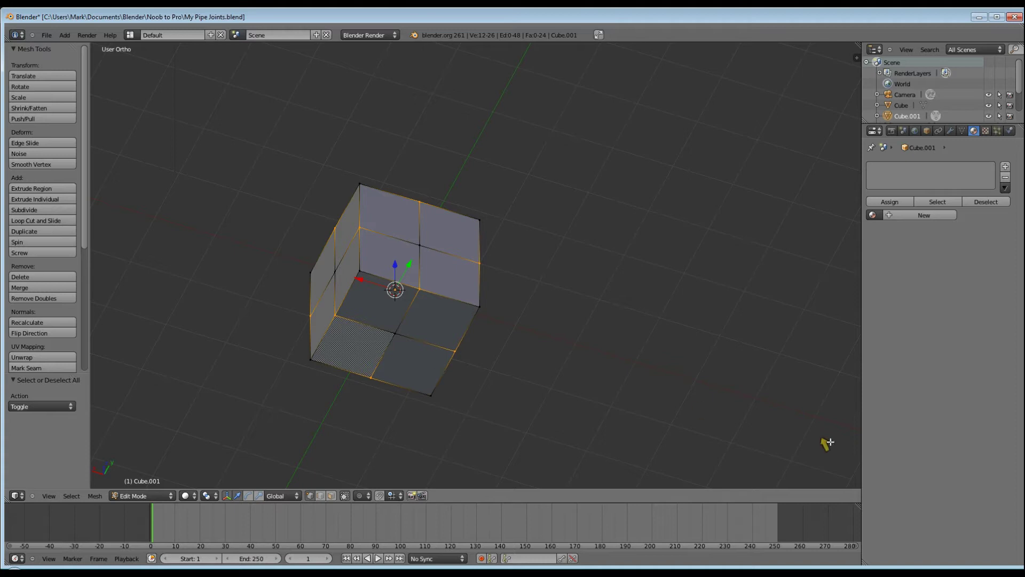
pyautogui.press('KP_1')
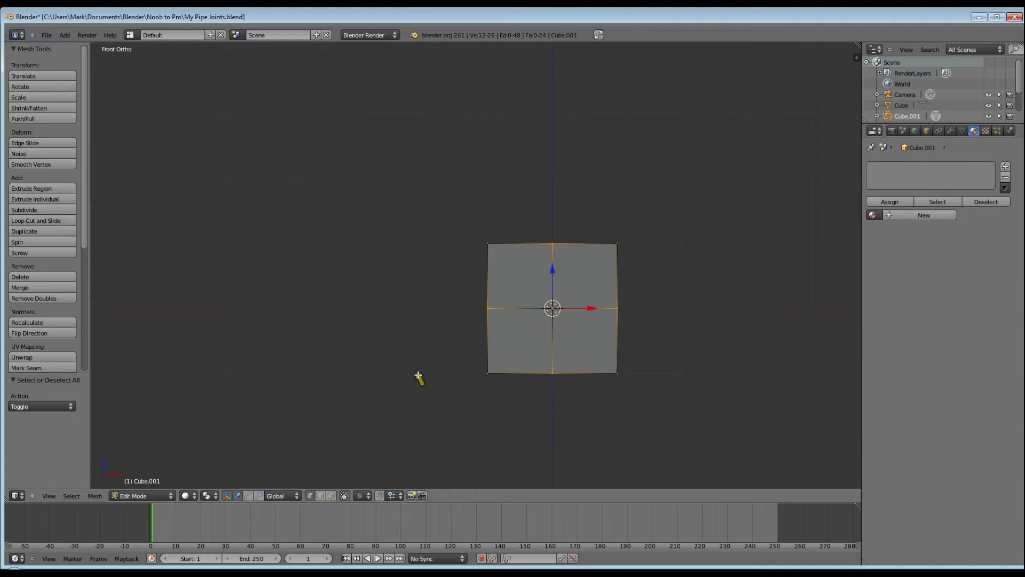
# Add the left, front and top face centre vertices to the selection.
pyautogui.moveTo(458, 331); pyautogui.dragTo(632, 360, button='middle')
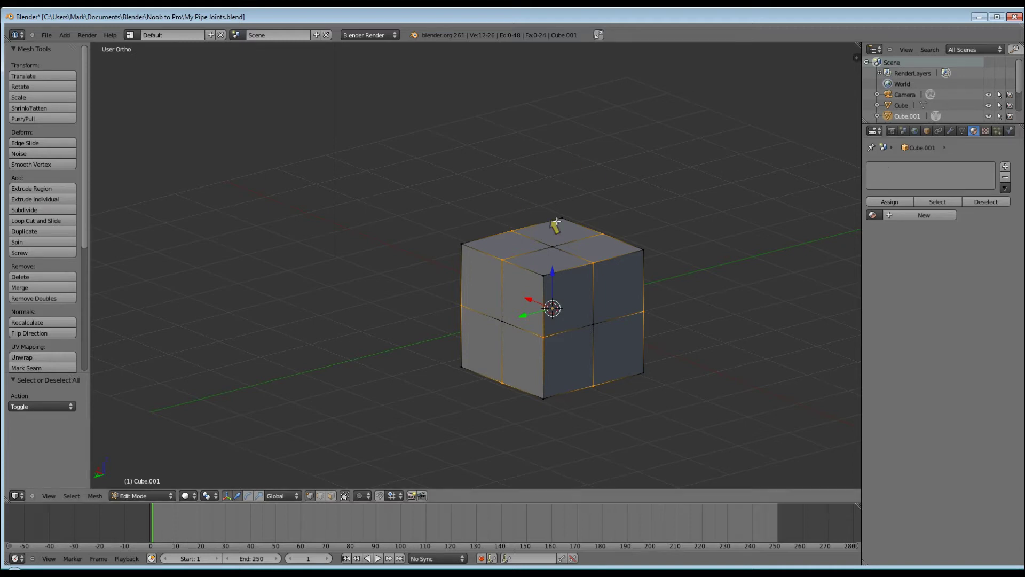
pyautogui.keyDown('shift'); pyautogui.rightClick(502, 321); pyautogui.keyUp('shift')
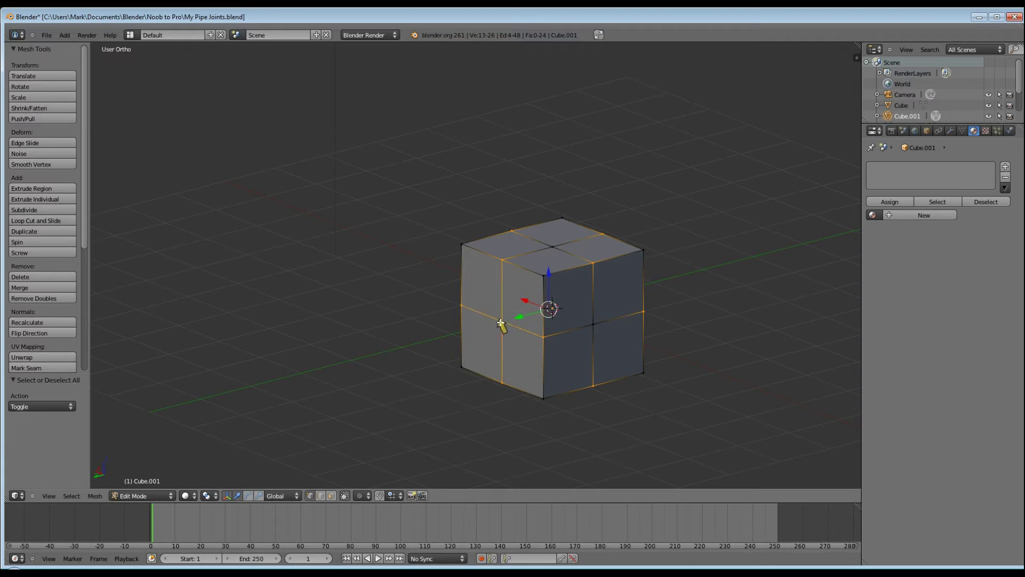
pyautogui.keyDown('shift'); pyautogui.rightClick(597, 324); pyautogui.keyUp('shift')
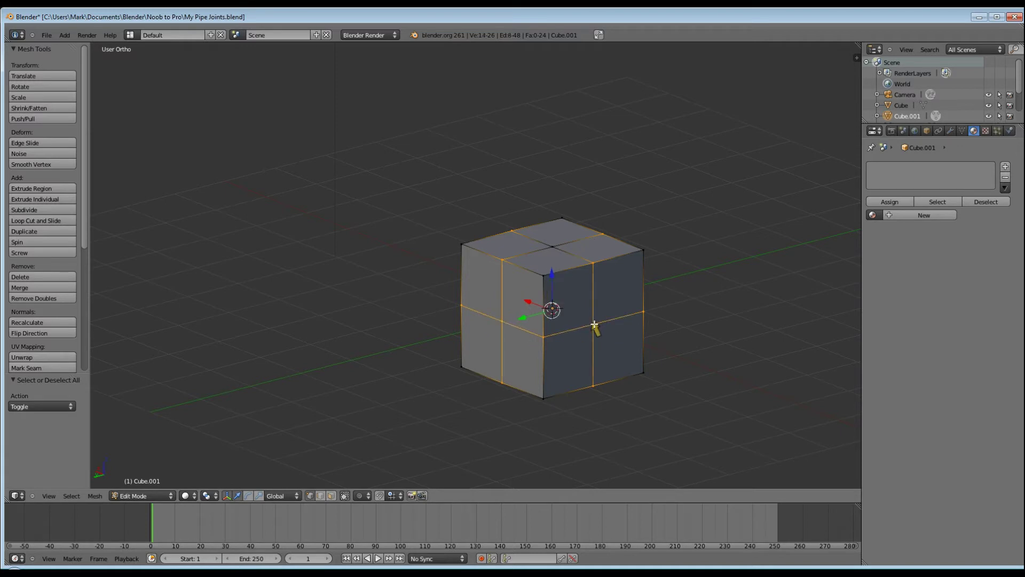
pyautogui.keyDown('shift'); pyautogui.rightClick(553, 247); pyautogui.keyUp('shift')
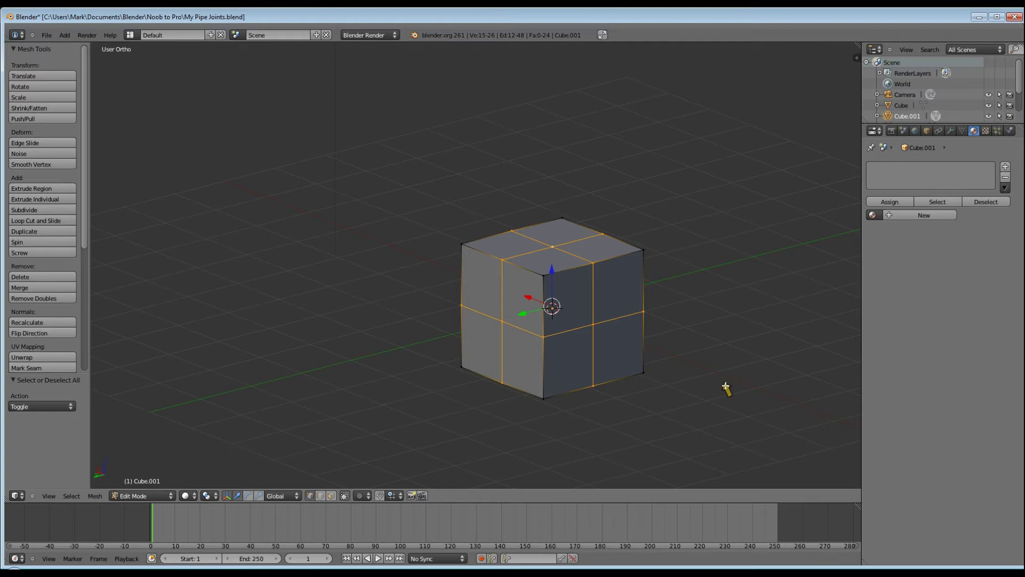
pyautogui.moveTo(727, 387); pyautogui.dragTo(478, 290, button='middle')
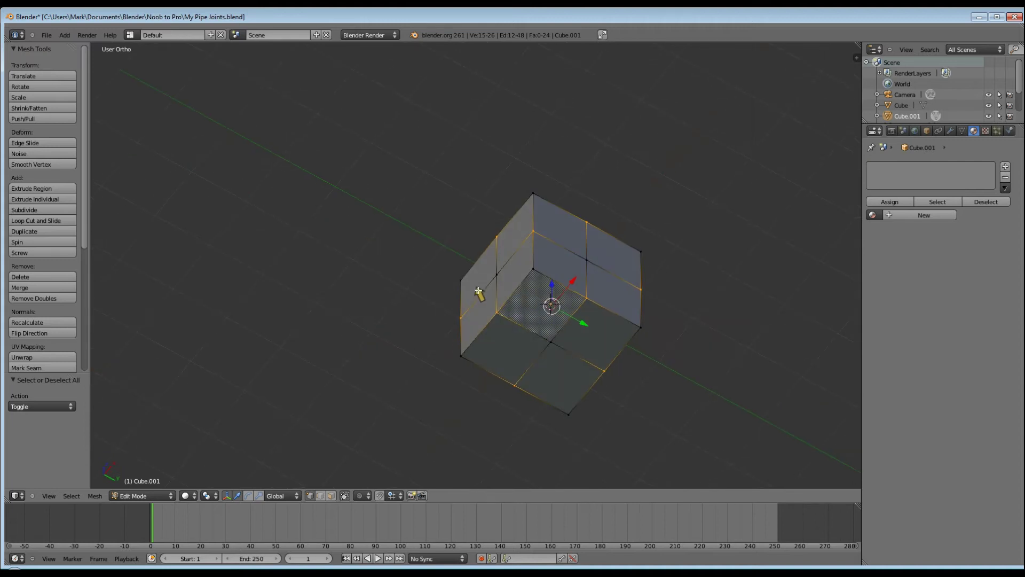
# Set the transform pivot point to the 3D cursor in front view.
pyautogui.press('KP_1')
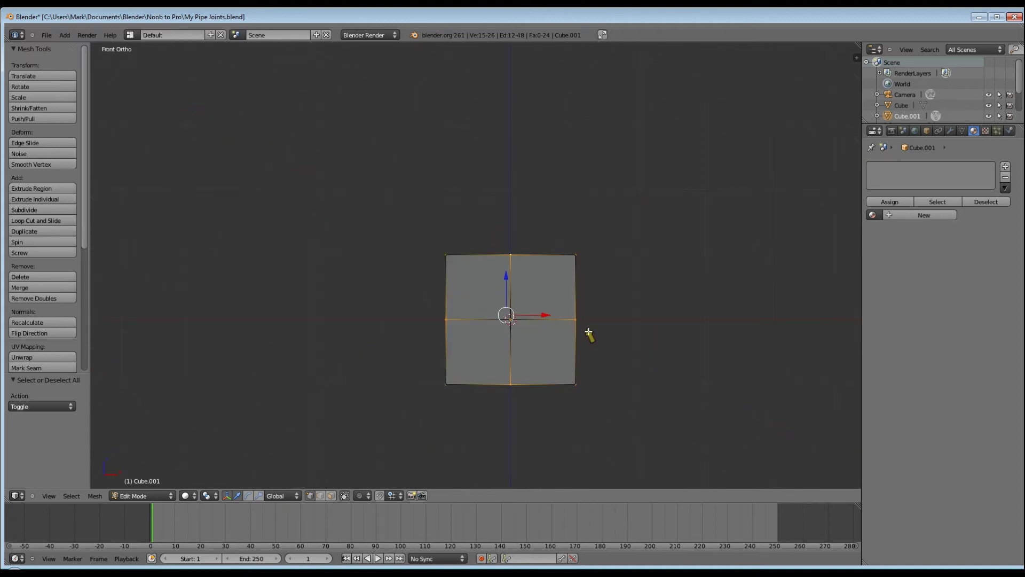
pyautogui.scroll(2, 588, 334)
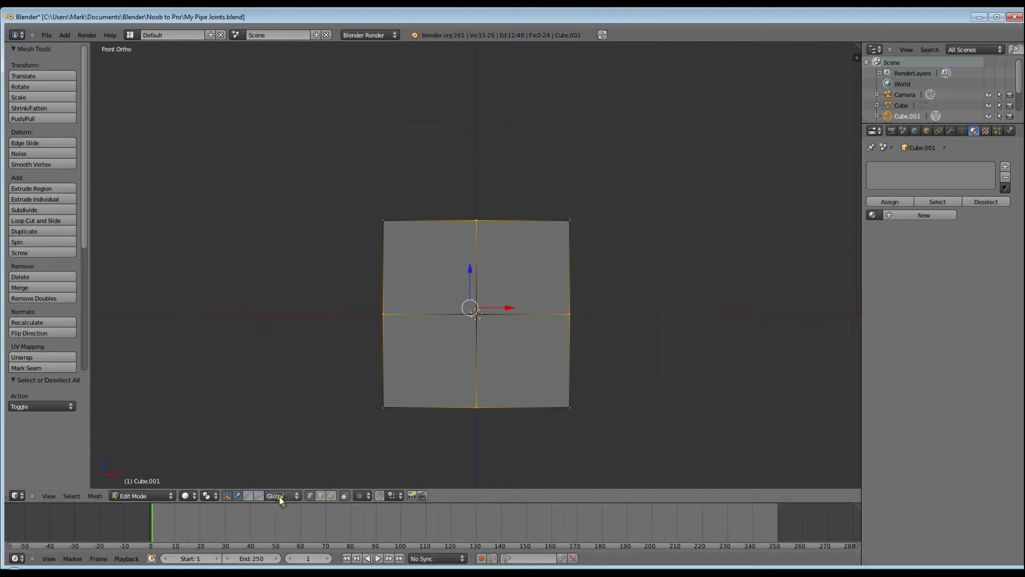
pyautogui.click(207, 496)
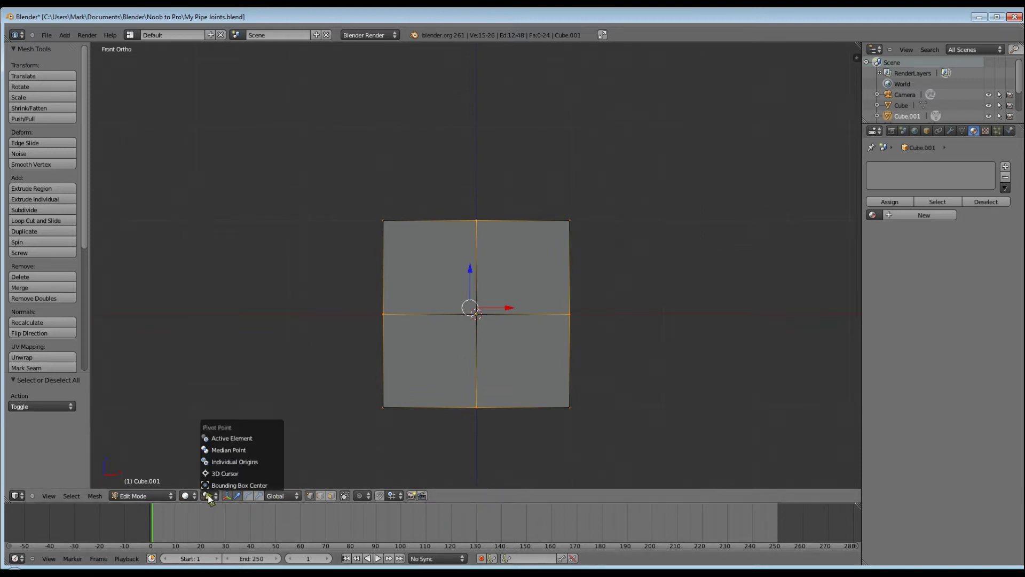
pyautogui.click(225, 473)
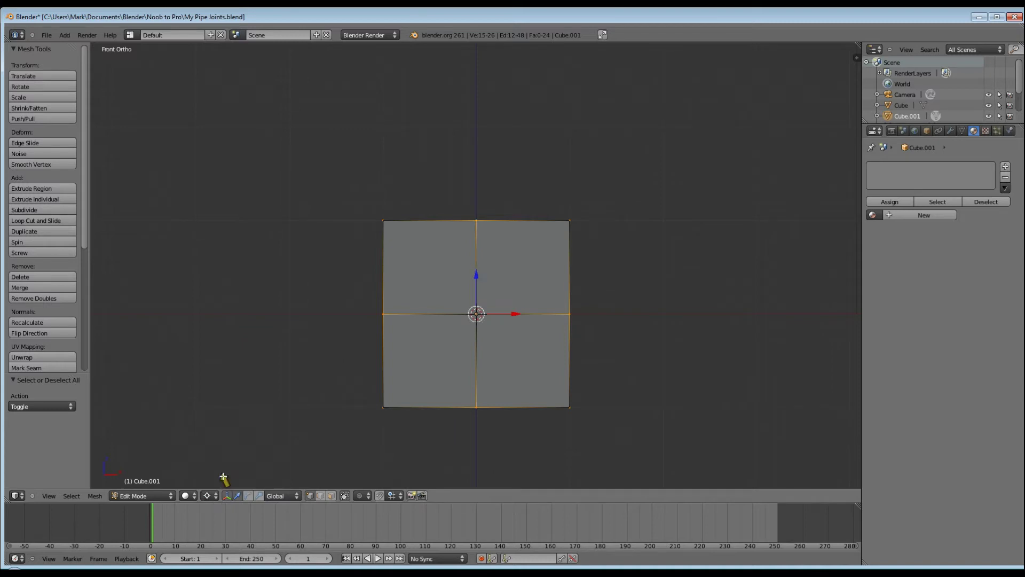
pyautogui.click(207, 496)
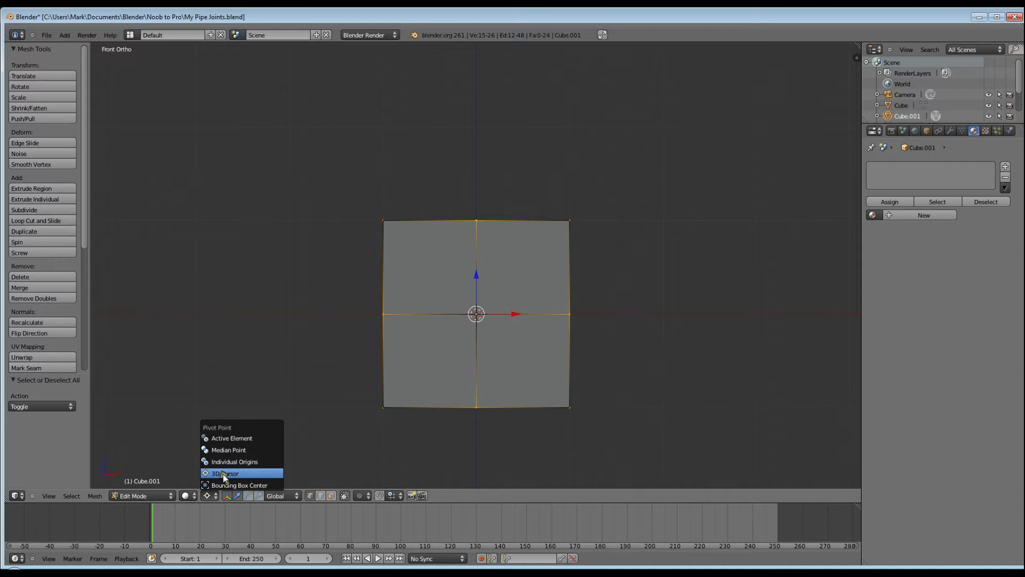
pyautogui.click(224, 473)
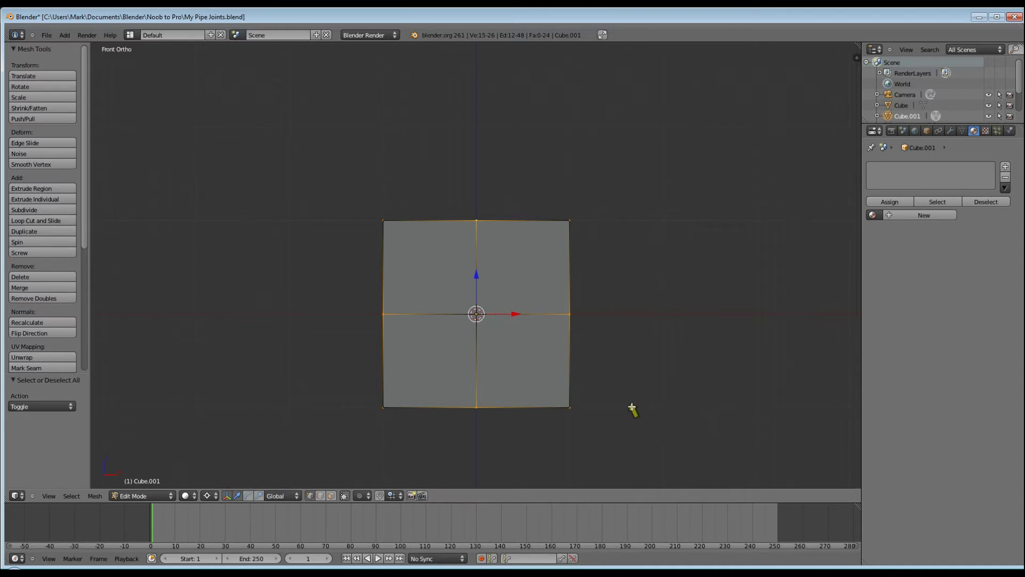
# Scale the selected vertices by 1.414 and orbit to inspect the rounded shape.
pyautogui.write('s')
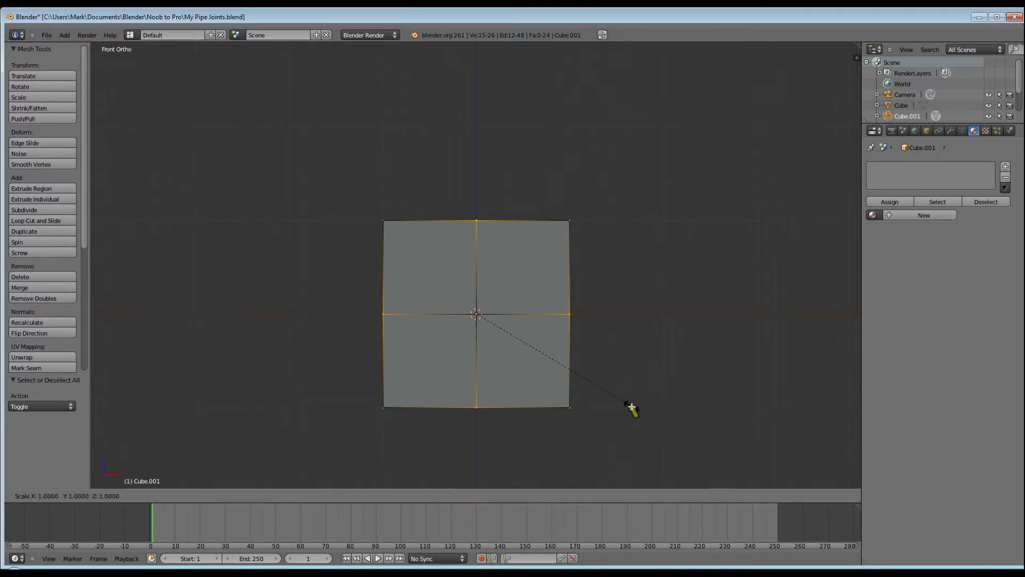
pyautogui.write('1.414')
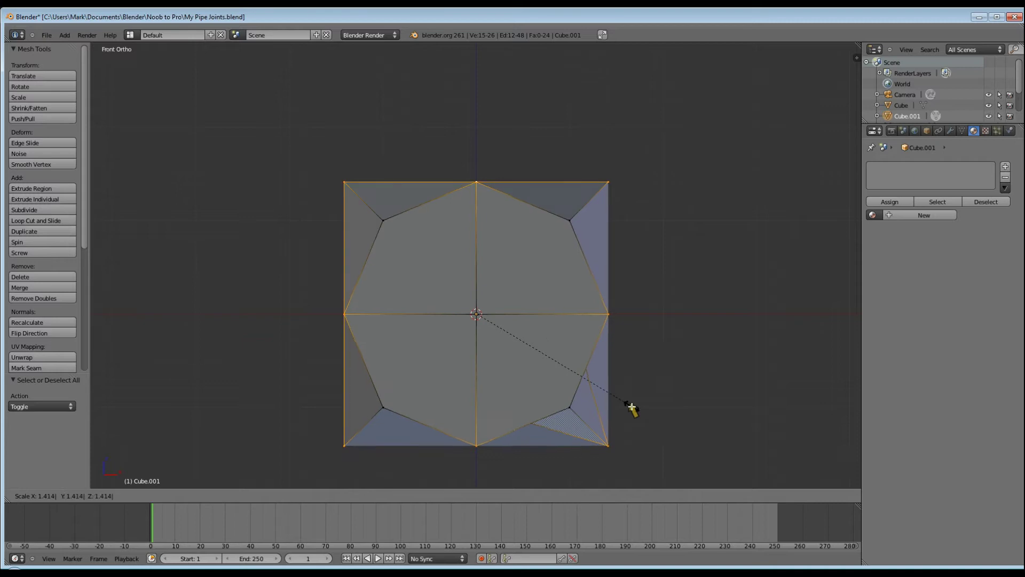
pyautogui.press('Return')
pyautogui.scroll(-4, 398, 336)
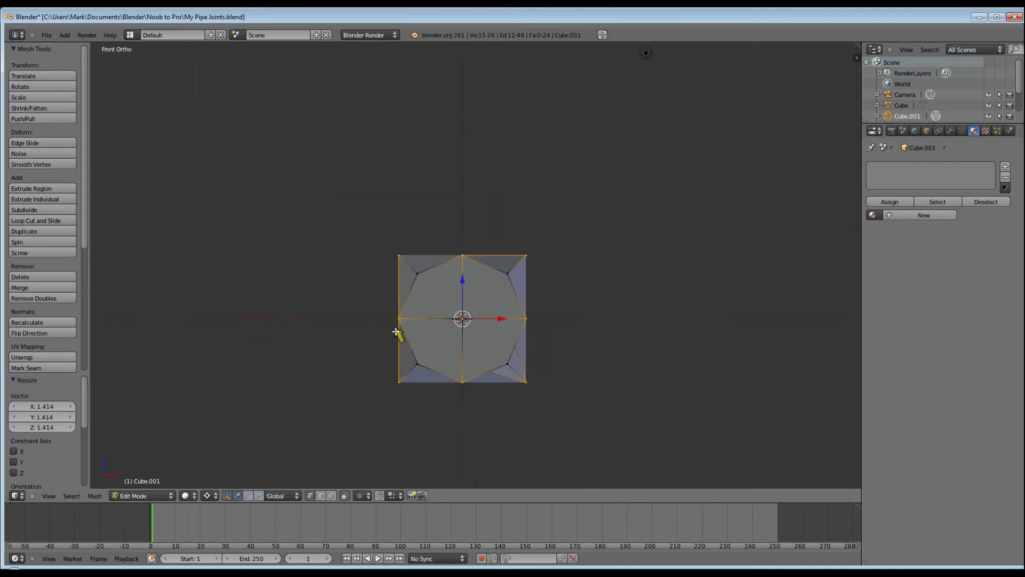
pyautogui.moveTo(286, 348); pyautogui.dragTo(438, 221, button='middle')
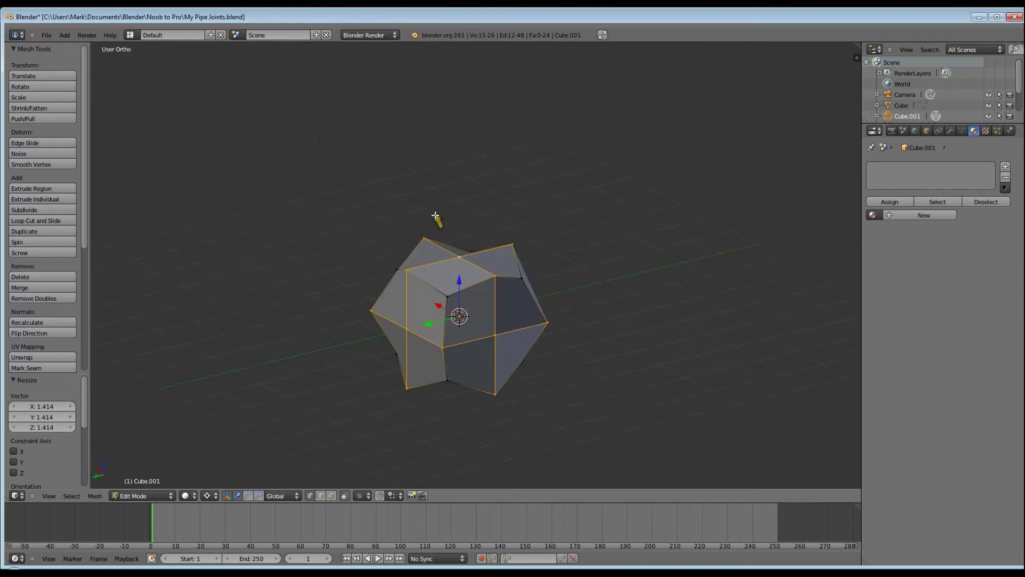
pyautogui.moveTo(486, 354); pyautogui.dragTo(720, 275, button='middle')
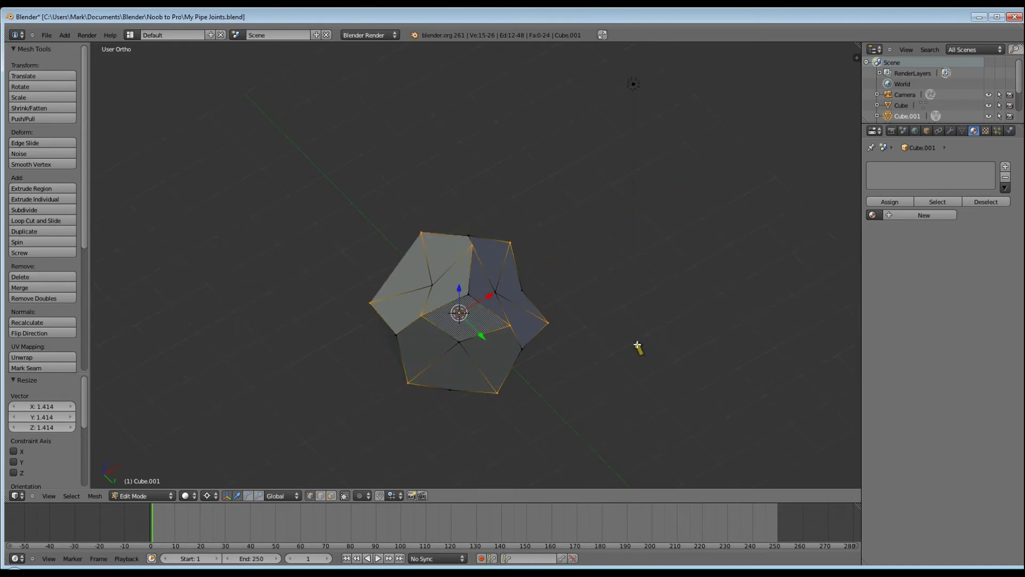
pyautogui.press('KP_1')
pyautogui.moveTo(619, 340); pyautogui.dragTo(546, 302, button='middle')
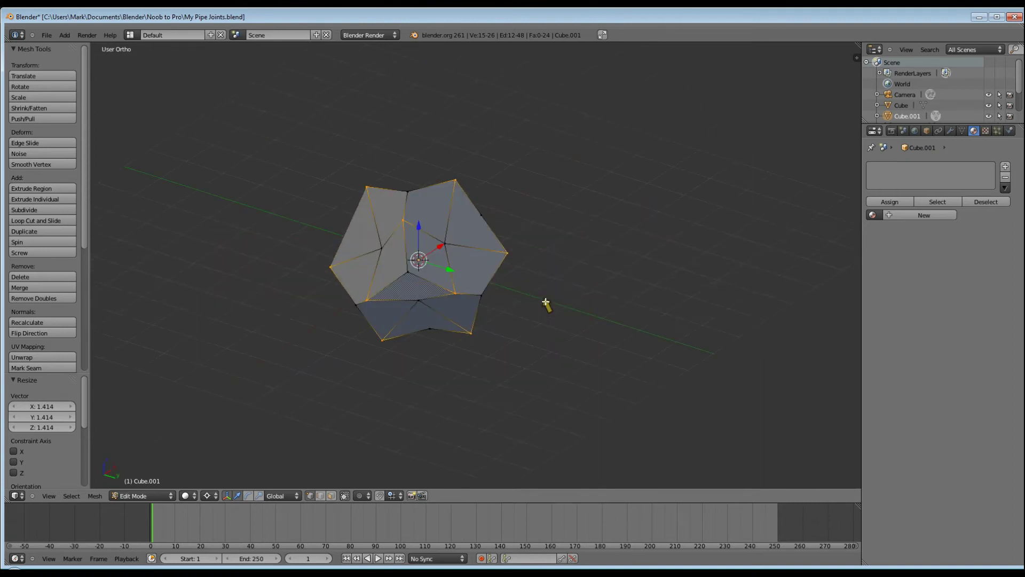
pyautogui.press('ctrl+KP_Subtract')
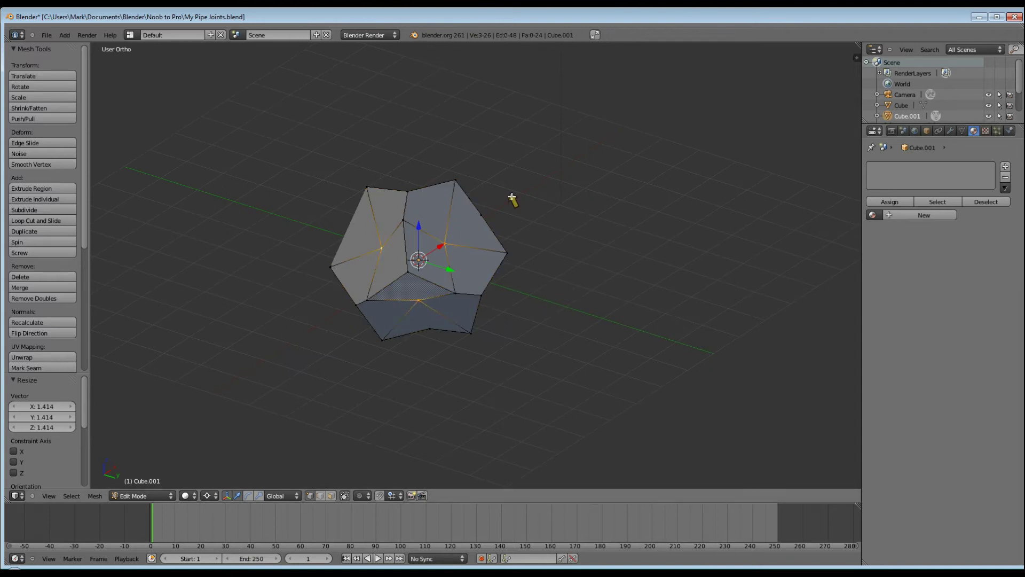
# In face select mode, circle-select the three groups of end faces.
pyautogui.click(329, 496)
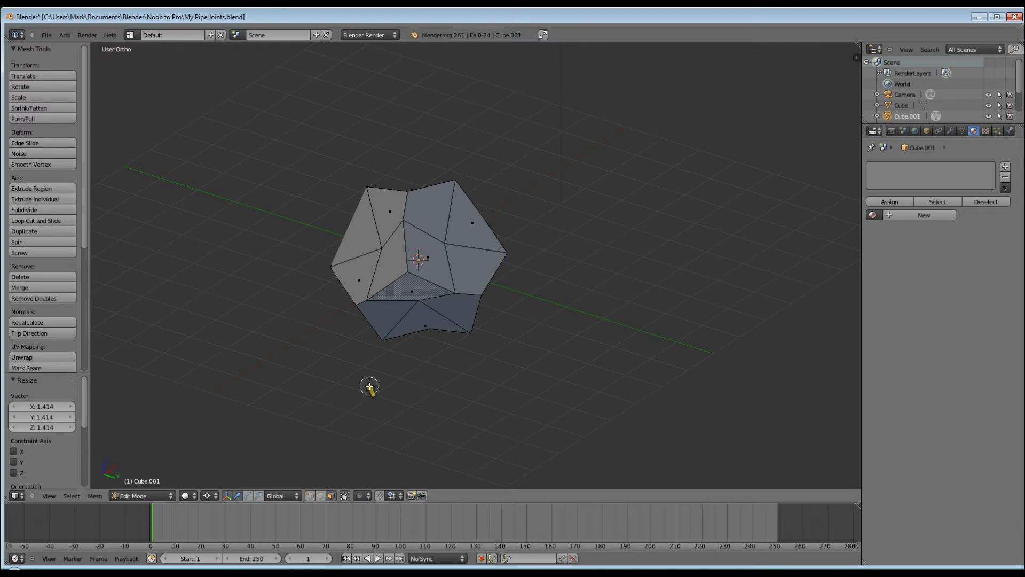
pyautogui.moveTo(380, 238); pyautogui.dragTo(379, 242)
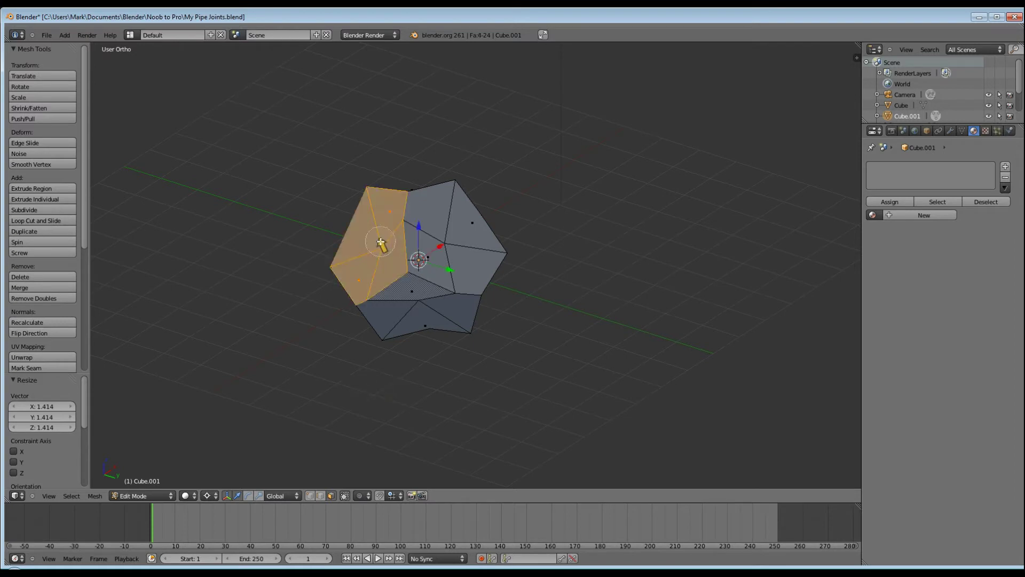
pyautogui.moveTo(446, 243); pyautogui.dragTo(411, 302)
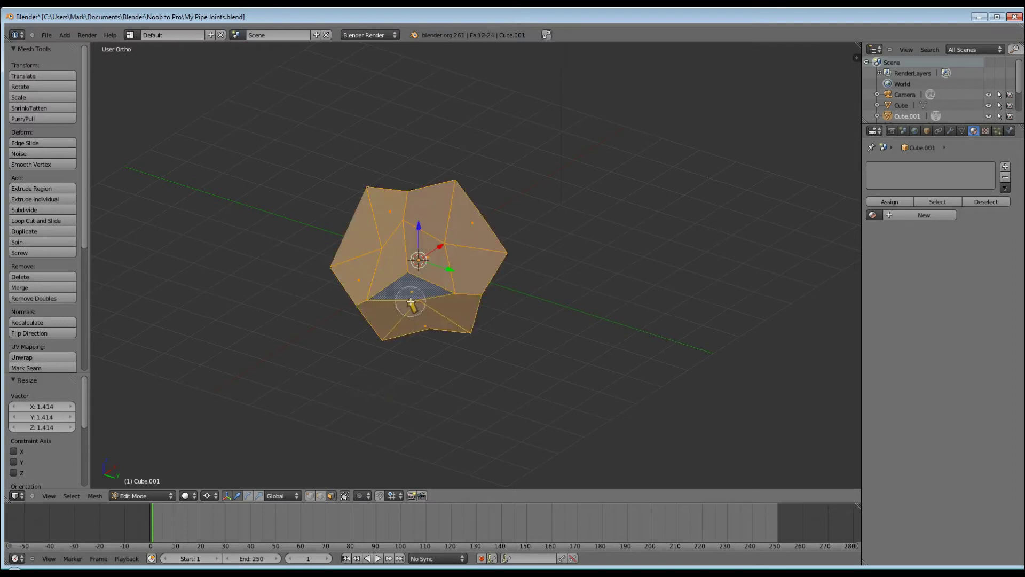
pyautogui.moveTo(411, 303); pyautogui.dragTo(413, 303, button='middle')
pyautogui.moveTo(413, 302); pyautogui.dragTo(414, 302)
pyautogui.press('Escape')
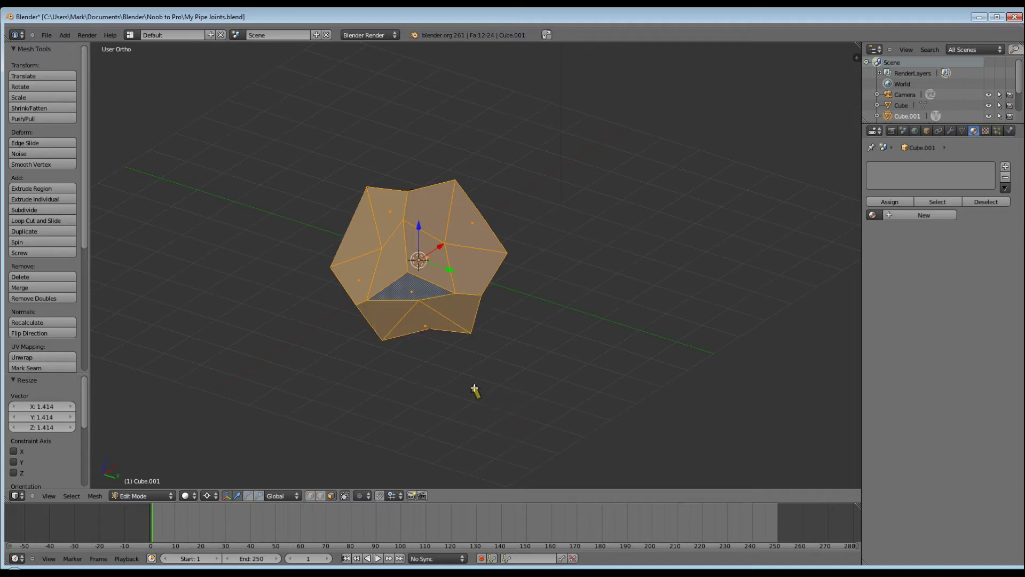
# Extrude the selected faces individually by 3 units to form the three arms.
pyautogui.hotkey('alt', 'e')
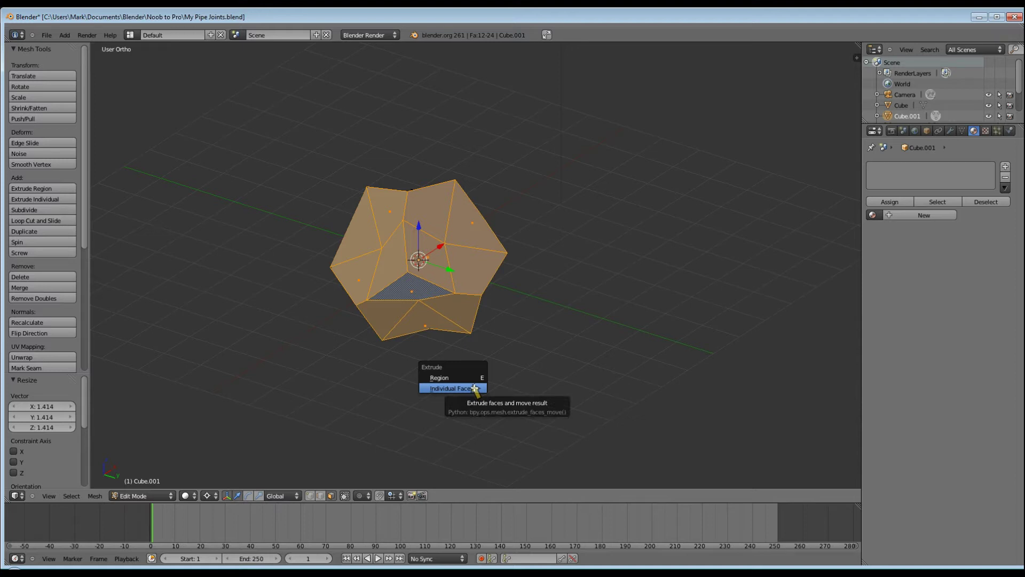
pyautogui.click(475, 389)
pyautogui.write('3')
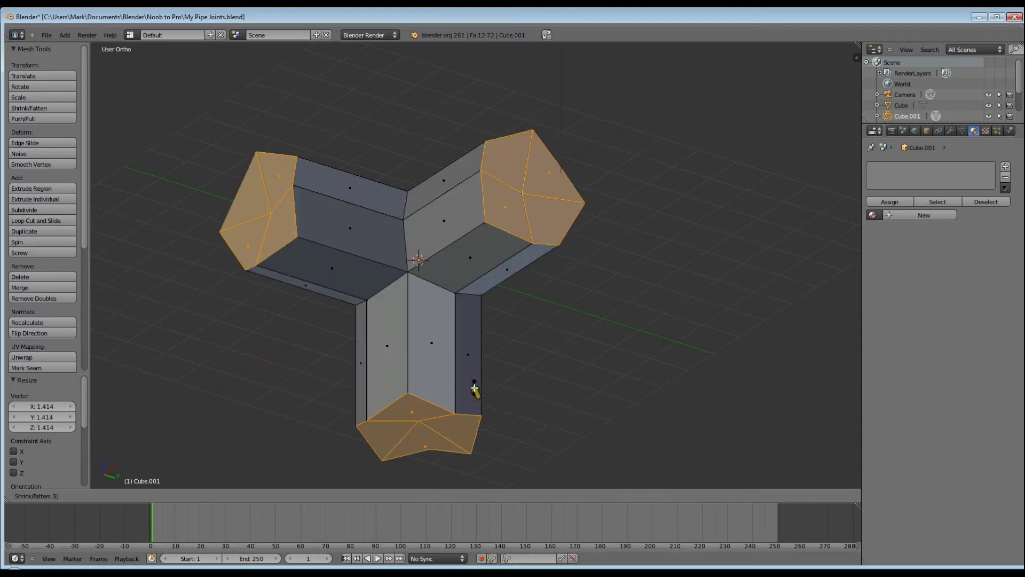
pyautogui.press('Return')
pyautogui.moveTo(283, 369); pyautogui.dragTo(359, 403, button='middle')
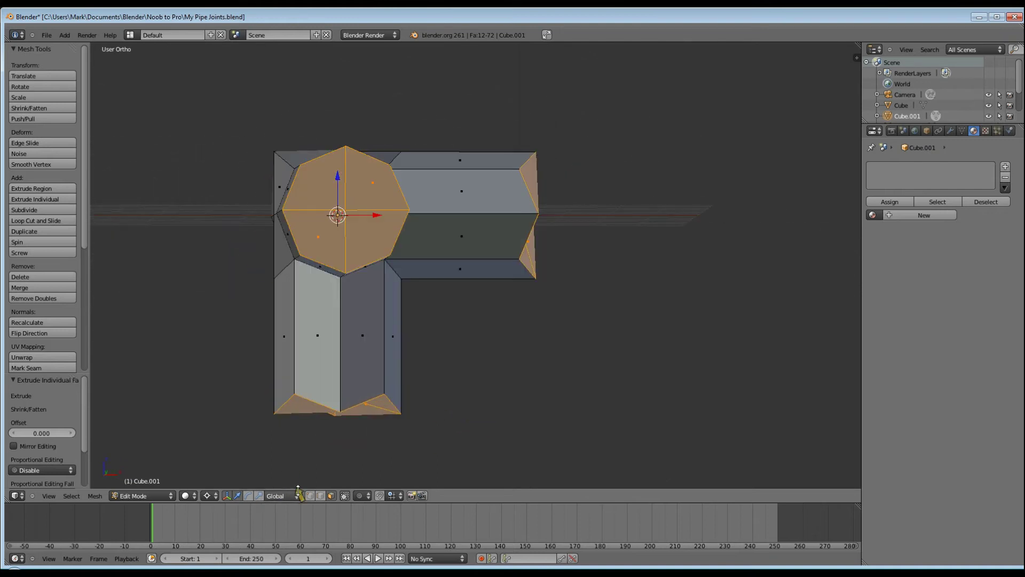
pyautogui.click(226, 496)
# Select the whole mesh and run Remove Doubles, merging 21 duplicate vertices.
pyautogui.rightClick(347, 214)
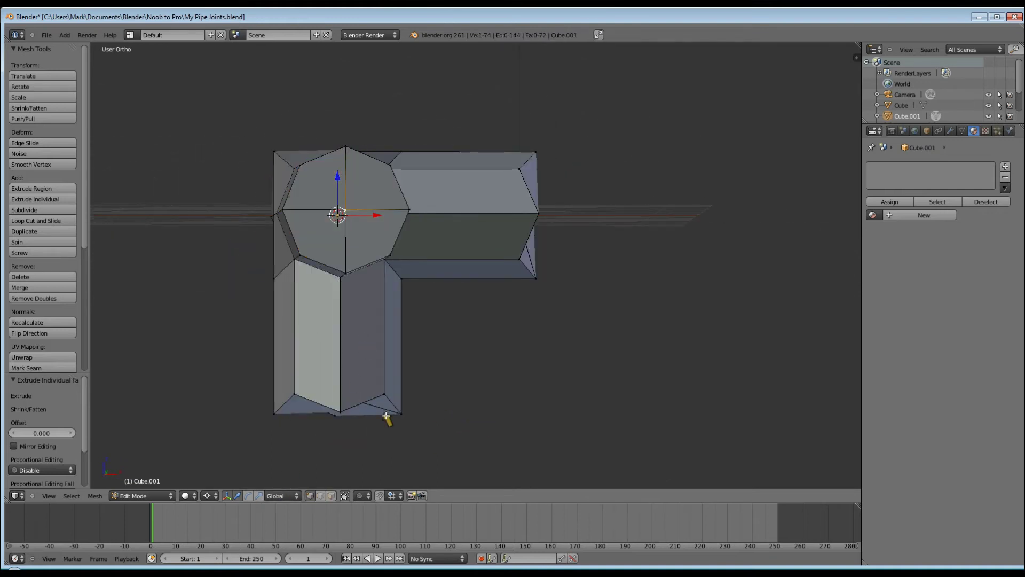
pyautogui.press('KP_8')
pyautogui.press('KP_8')
pyautogui.press('KP_4')
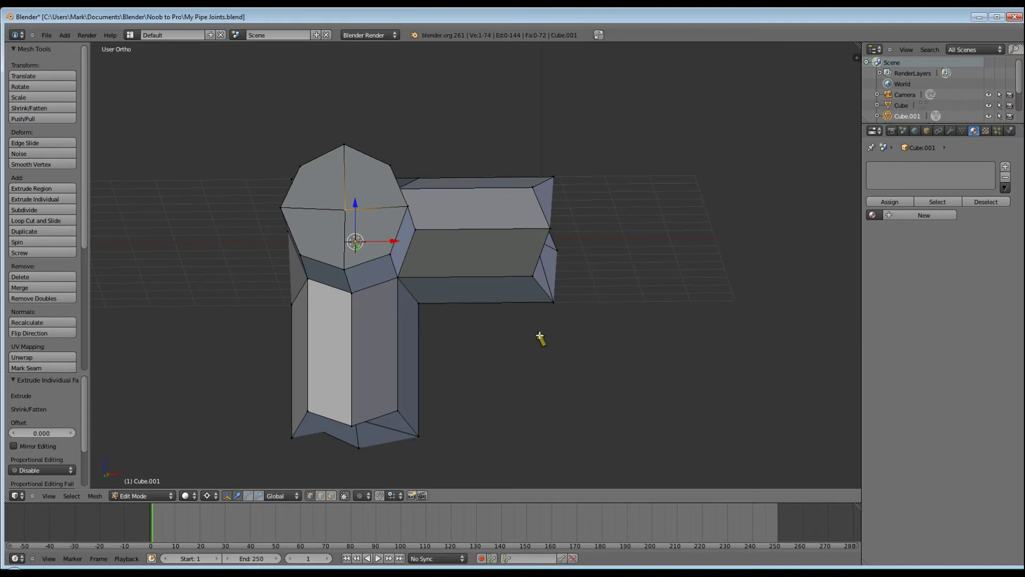
pyautogui.press('a')
pyautogui.rightClick(346, 208)
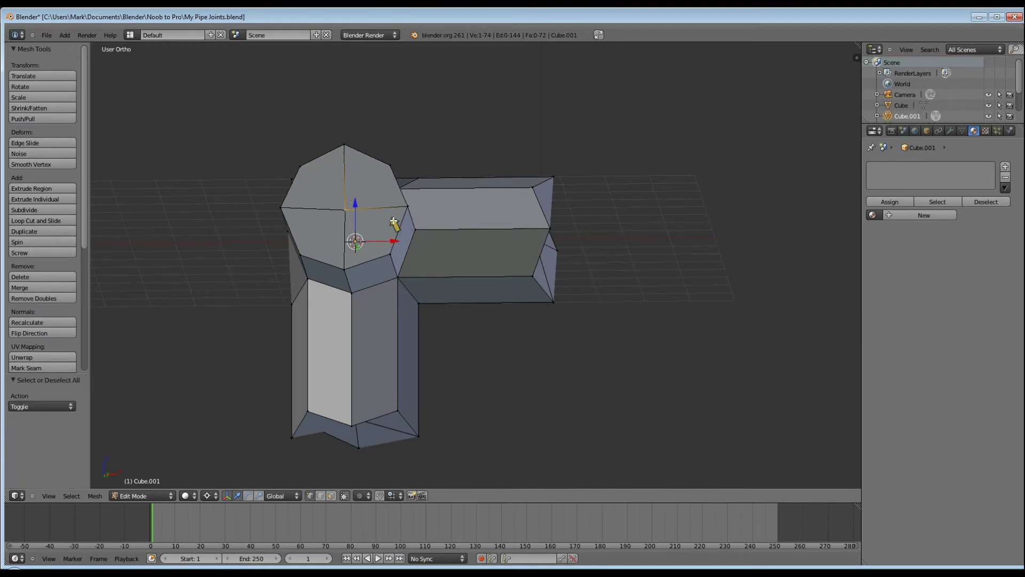
pyautogui.press('a')
pyautogui.press('a')
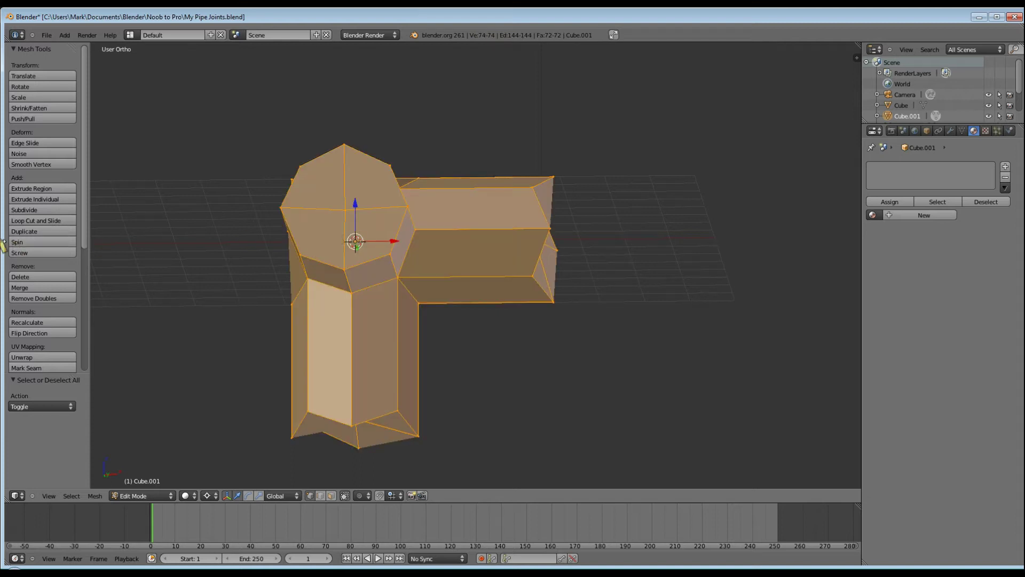
pyautogui.click(40, 298)
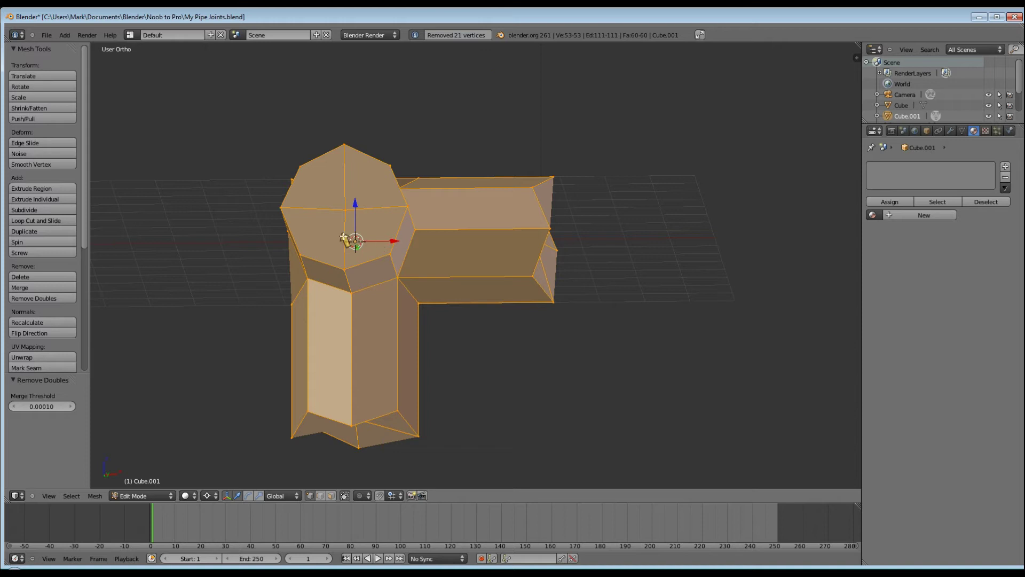
# Delete the centre vertices of the top, bottom and right end caps.
pyautogui.rightClick(344, 208)
pyautogui.moveTo(346, 207); pyautogui.dragTo(436, 449, button='middle')
pyautogui.keyDown('shift'); pyautogui.rightClick(435, 449); pyautogui.keyUp('shift')
pyautogui.keyDown('shift'); pyautogui.rightClick(597, 231); pyautogui.keyUp('shift')
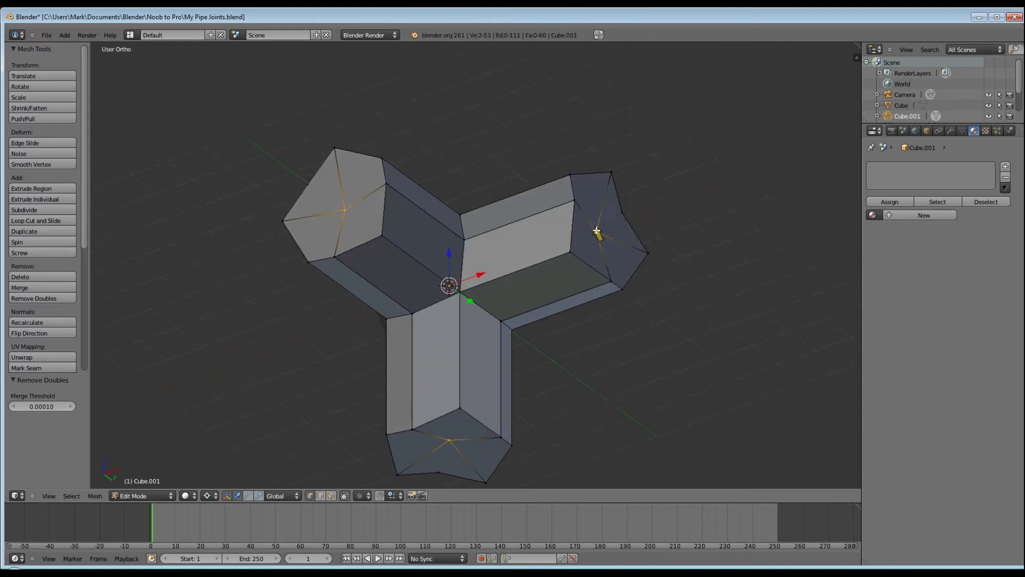
pyautogui.press('x')
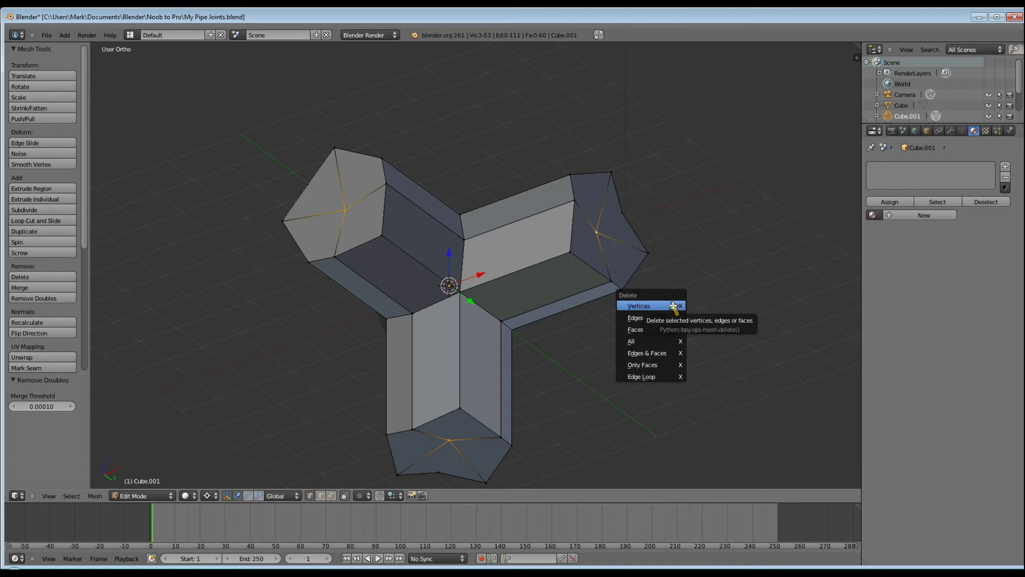
pyautogui.click(673, 308)
# Delete the three stray vertices inside the joint, then return to front view.
pyautogui.moveTo(675, 305); pyautogui.dragTo(611, 343, button='middle')
pyautogui.scroll(5, 611, 344)
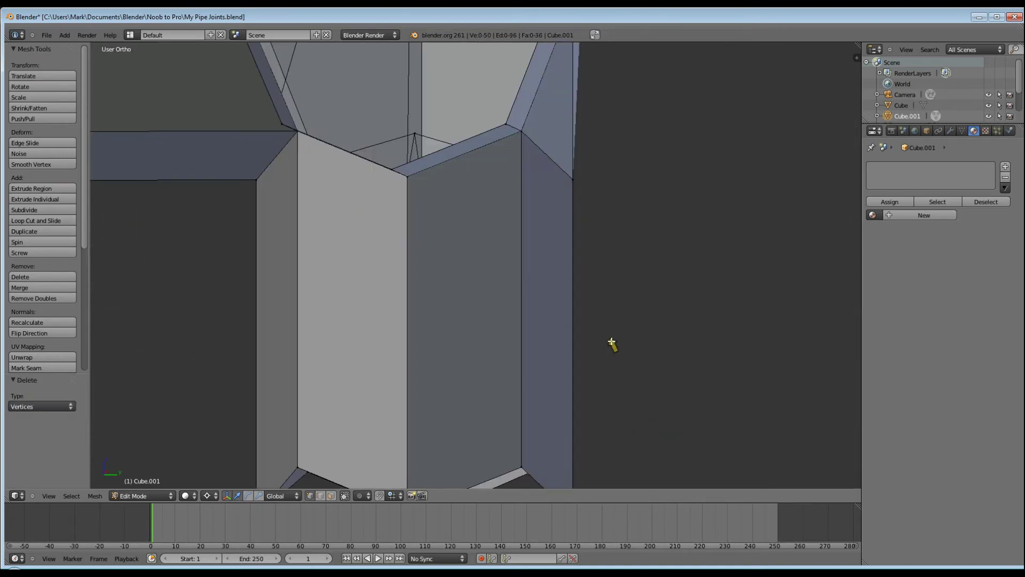
pyautogui.moveTo(520, 276); pyautogui.dragTo(566, 465, button='middle')
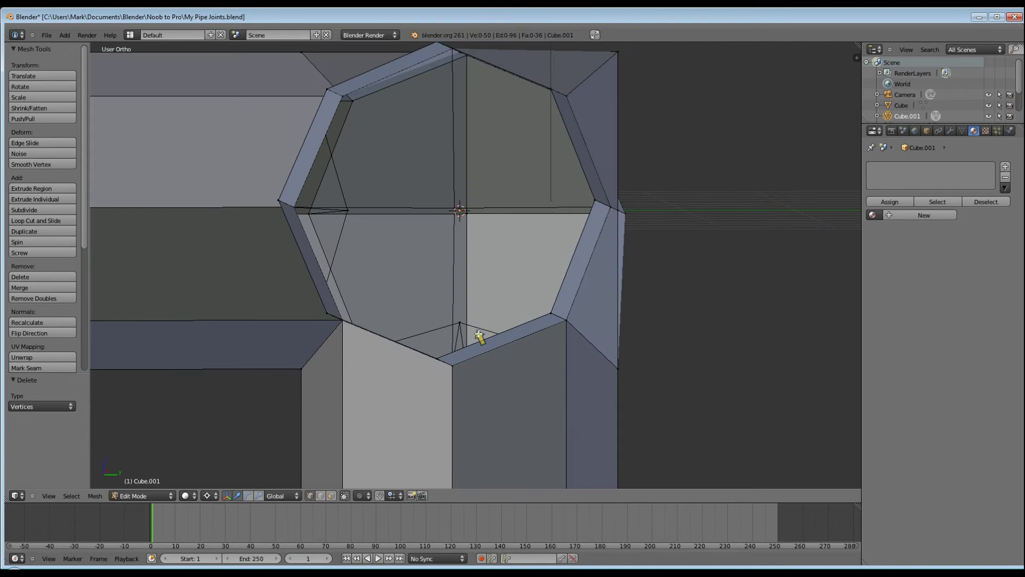
pyautogui.rightClick(458, 326)
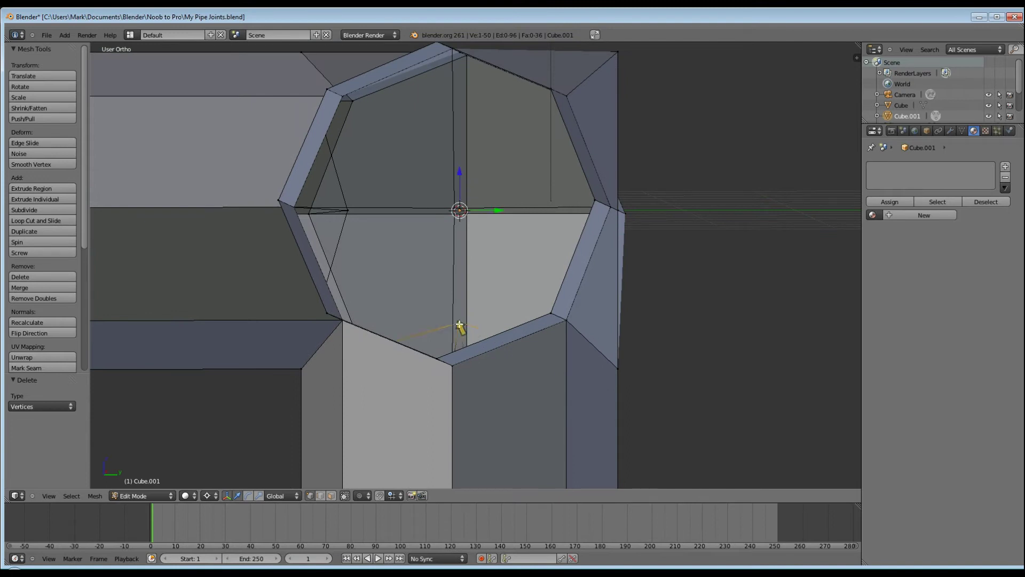
pyautogui.keyDown('shift'); pyautogui.rightClick(347, 207); pyautogui.keyUp('shift')
pyautogui.moveTo(423, 229); pyautogui.dragTo(440, 219, button='middle')
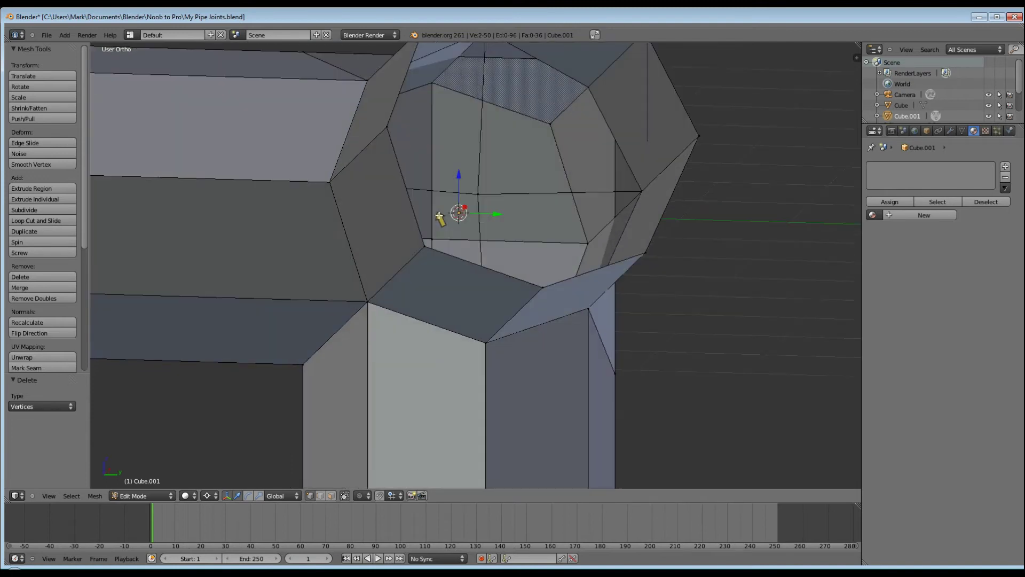
pyautogui.keyDown('shift'); pyautogui.rightClick(479, 194); pyautogui.keyUp('shift')
pyautogui.moveTo(521, 227); pyautogui.dragTo(511, 252, button='middle')
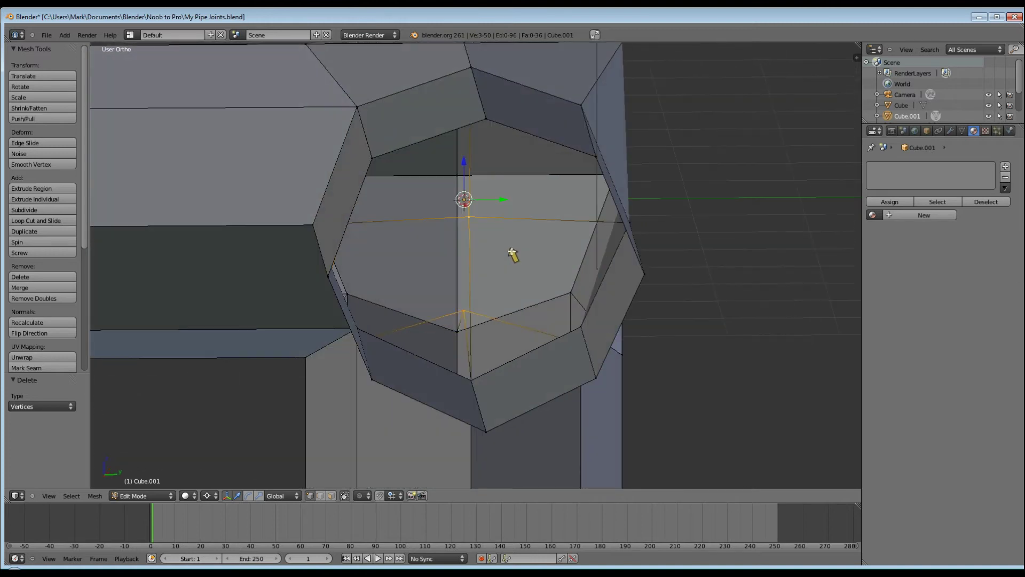
pyautogui.press('x')
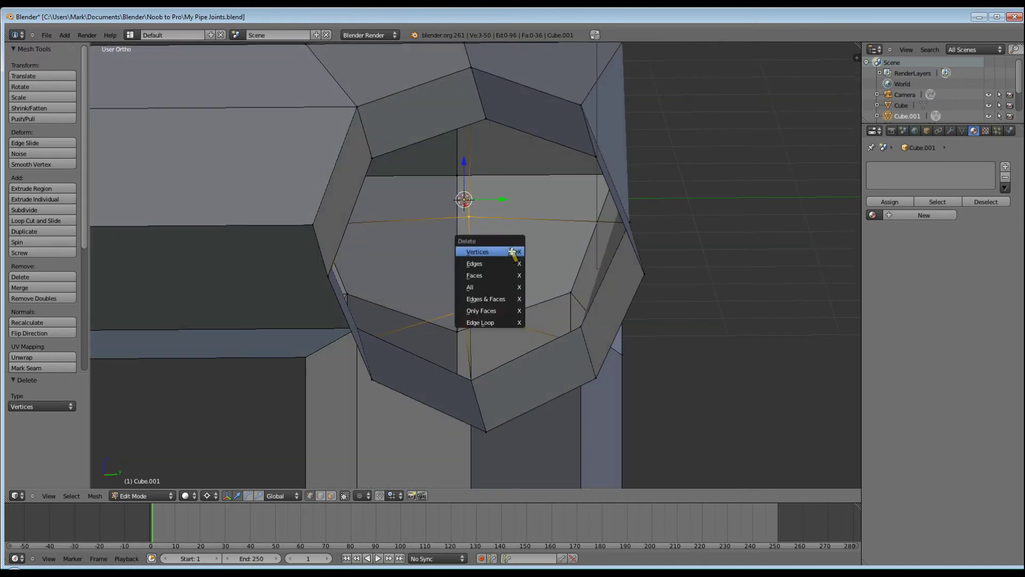
pyautogui.click(513, 254)
pyautogui.moveTo(542, 314); pyautogui.dragTo(652, 280, button='middle')
pyautogui.press('KP_1')
# Box-select the 8 end vertices of the right arm, cancelling a first X-scale attempt.
pyautogui.press('b')
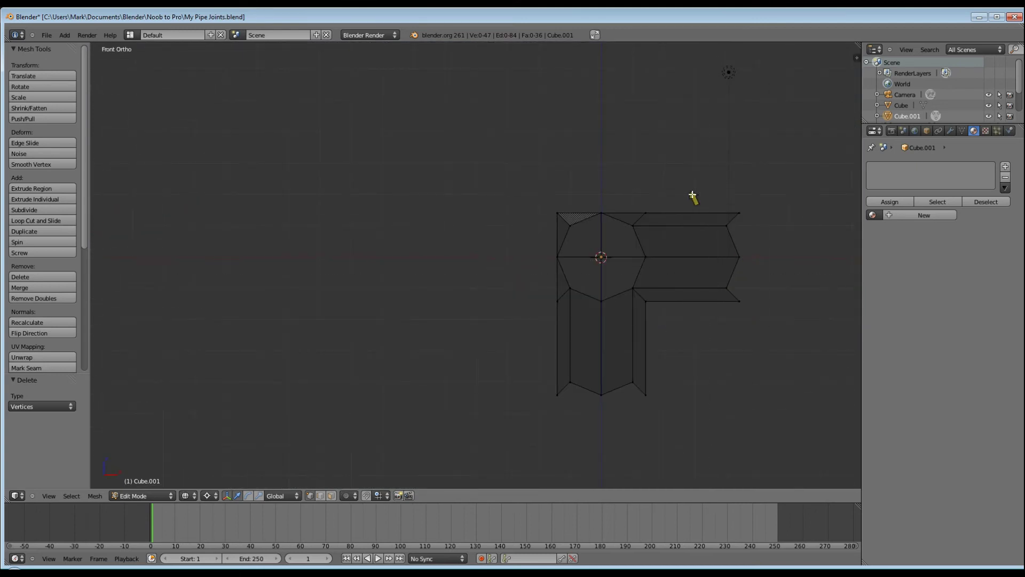
pyautogui.moveTo(689, 197); pyautogui.dragTo(779, 323)
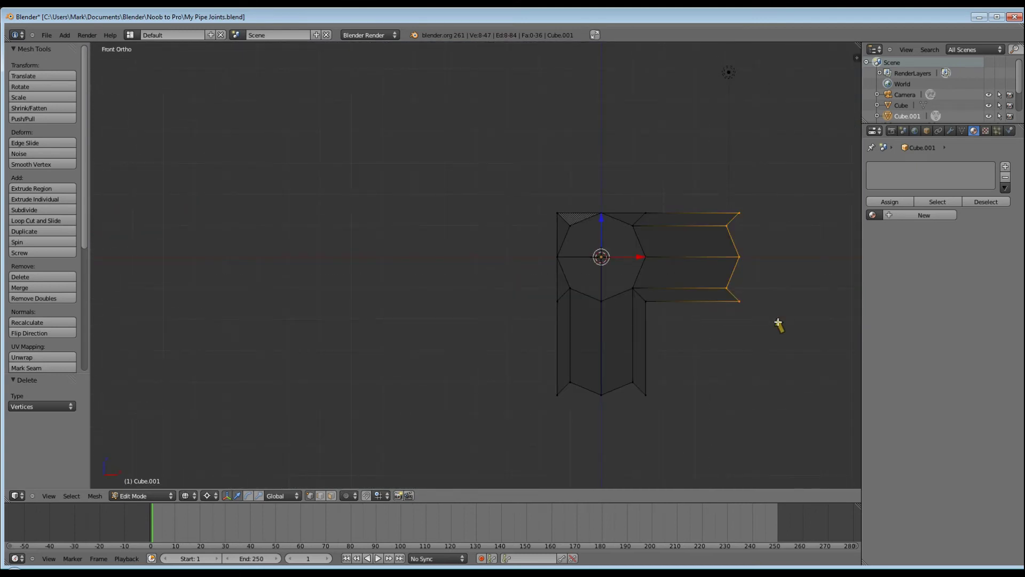
pyautogui.press('s')
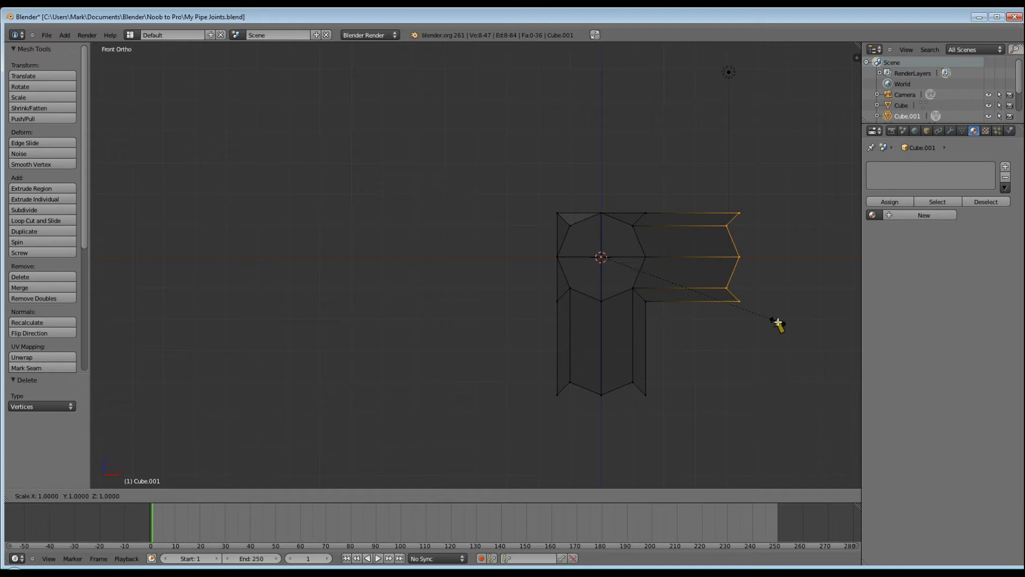
pyautogui.write('x')
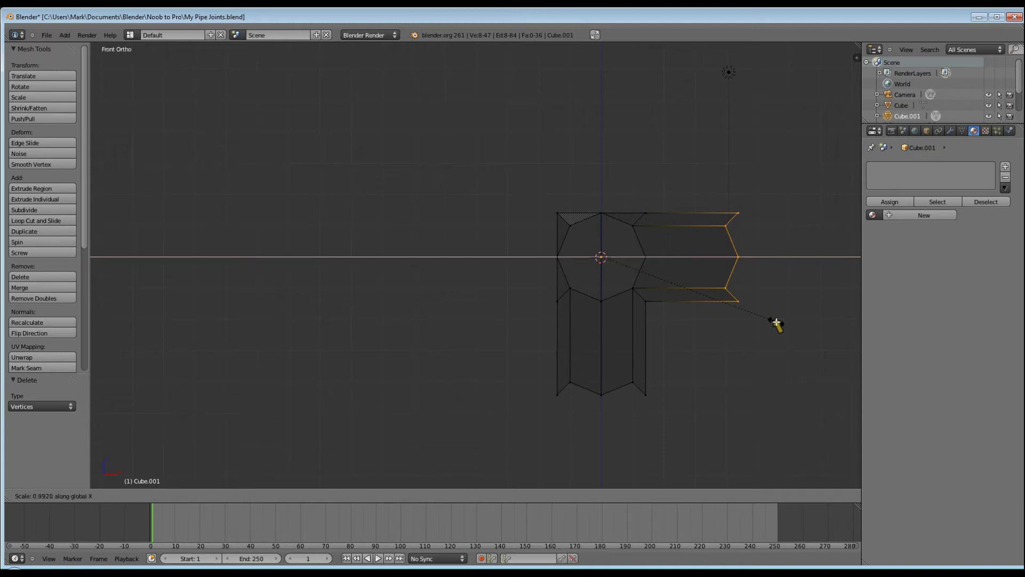
pyautogui.write('0')
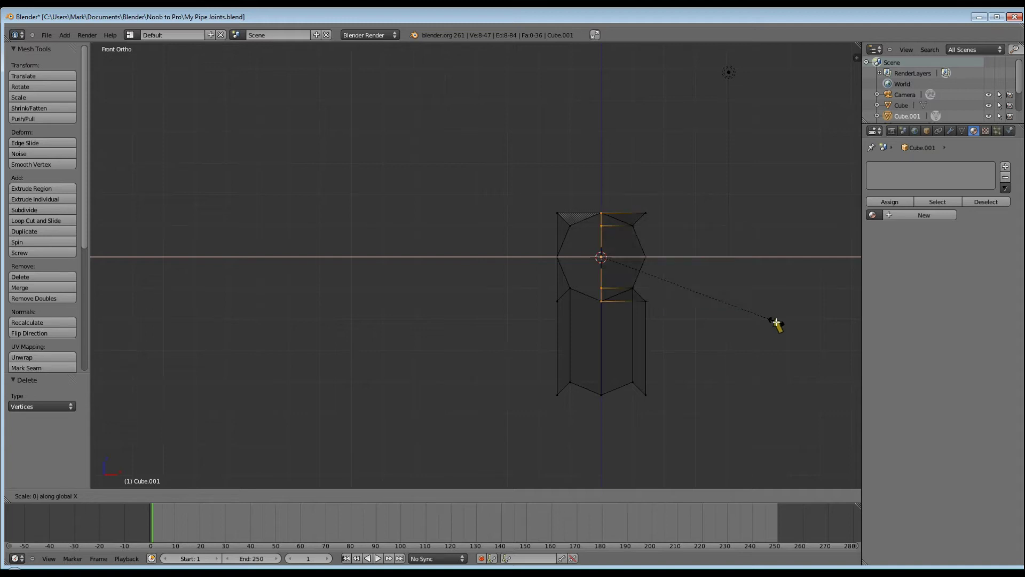
pyautogui.press('Escape')
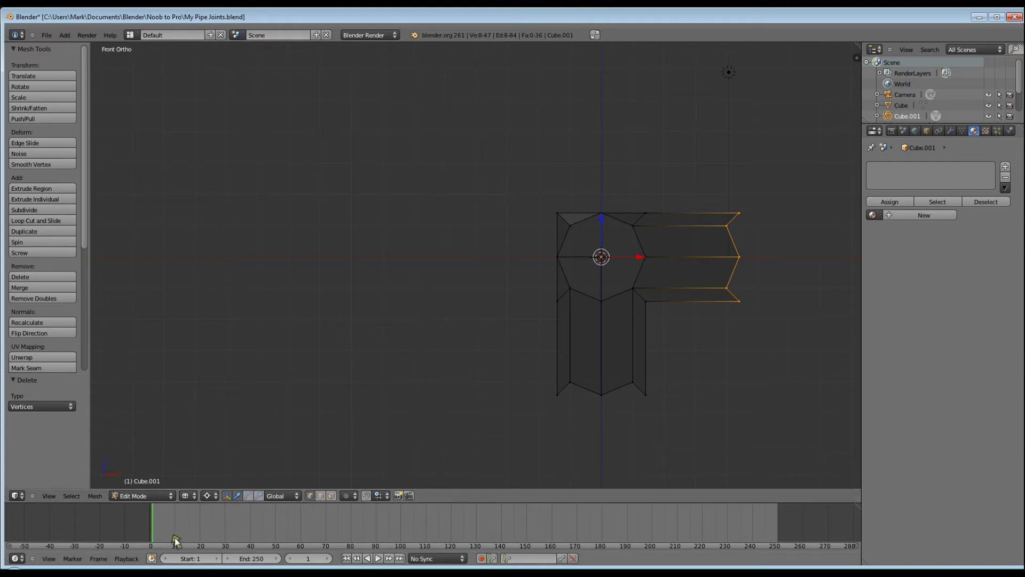
# Set the pivot to Median Point and scale the right end vertices to 0 along X.
pyautogui.click(210, 497)
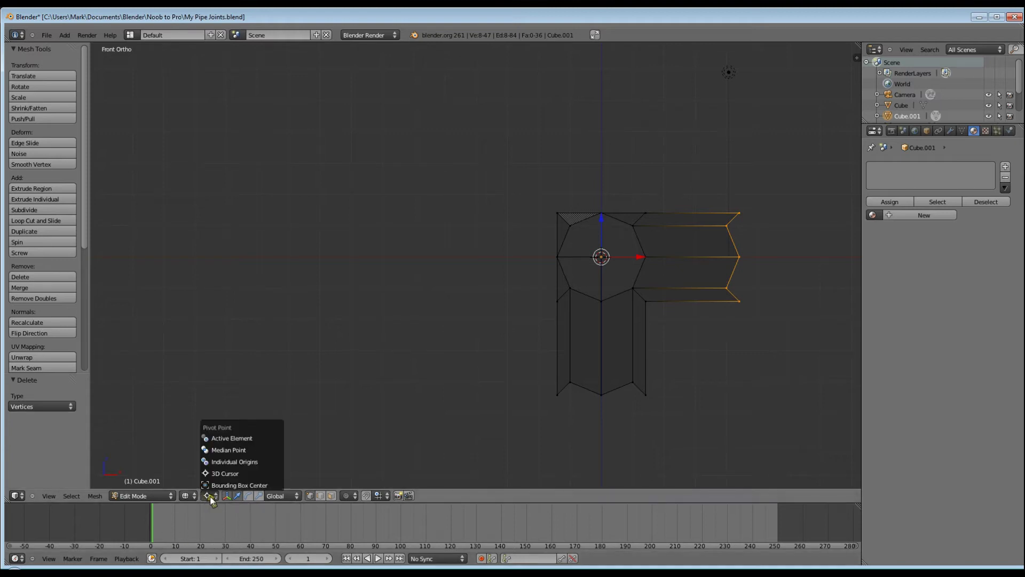
pyautogui.click(225, 451)
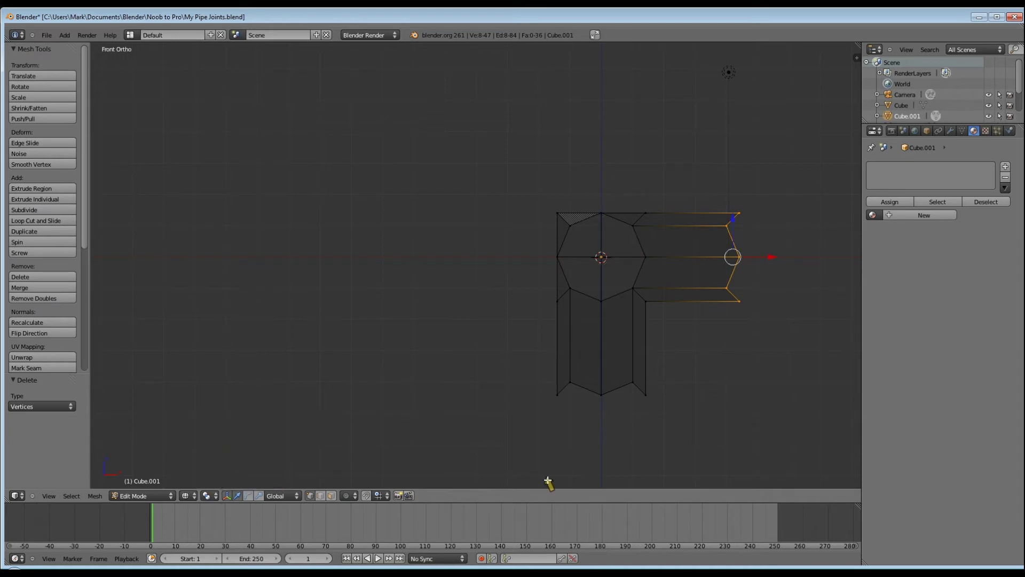
pyautogui.press('s')
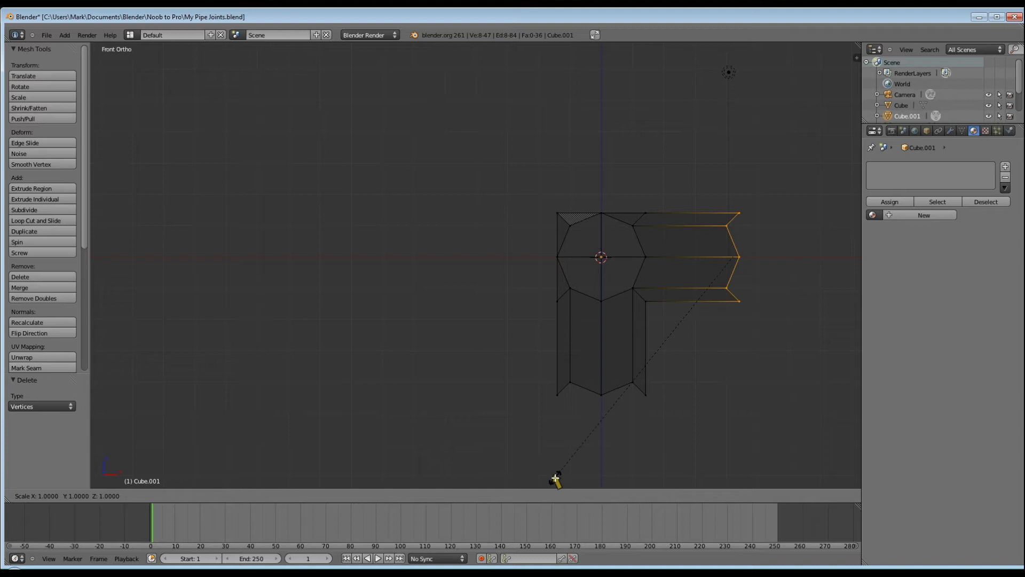
pyautogui.write('x')
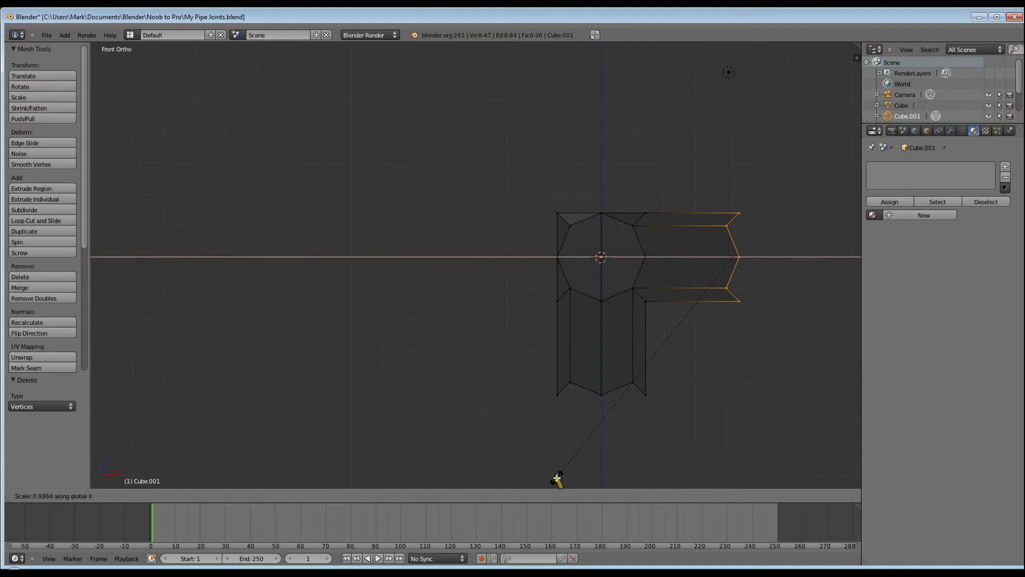
pyautogui.write('0')
pyautogui.press('Return')
# Box-select the bottom arm's end vertices and scale them to 0 along Z.
pyautogui.press('a')
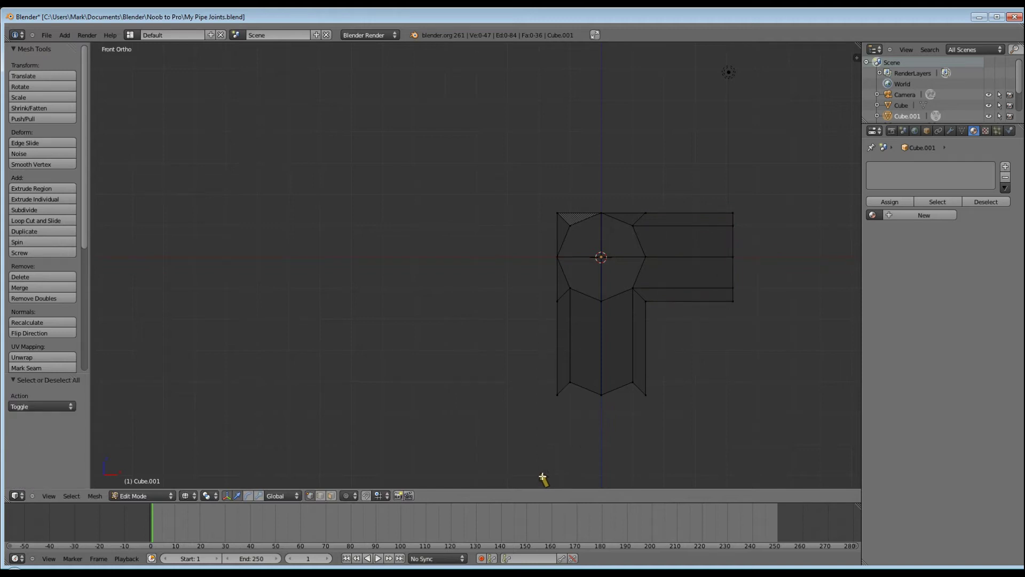
pyautogui.press('b')
pyautogui.moveTo(499, 358); pyautogui.dragTo(701, 420)
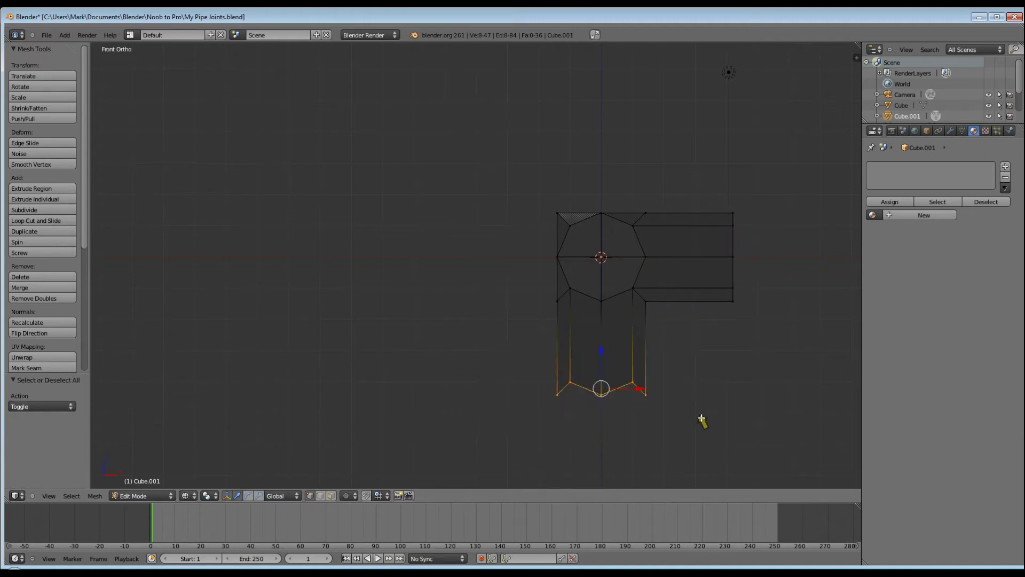
pyautogui.press('s')
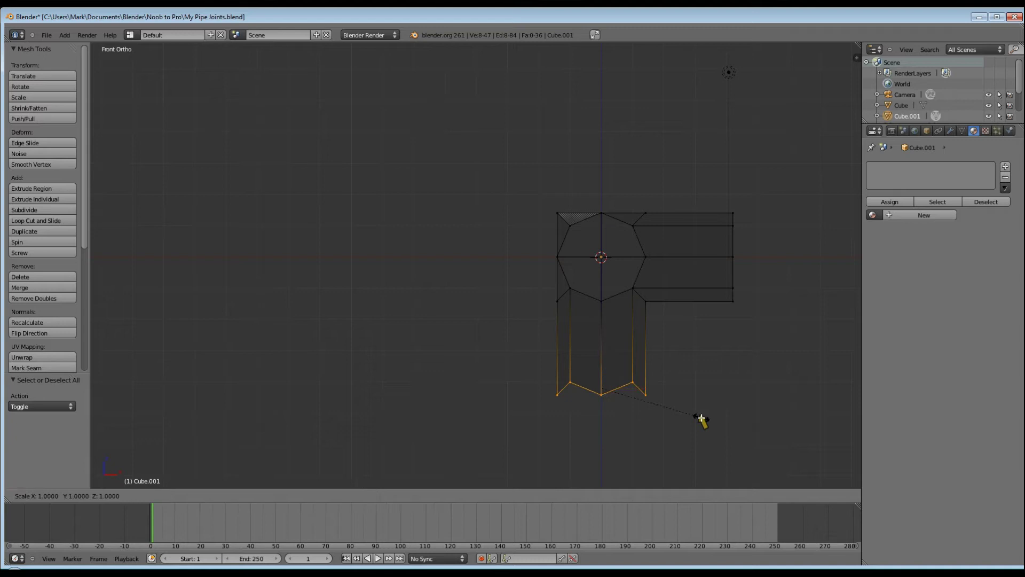
pyautogui.write('z')
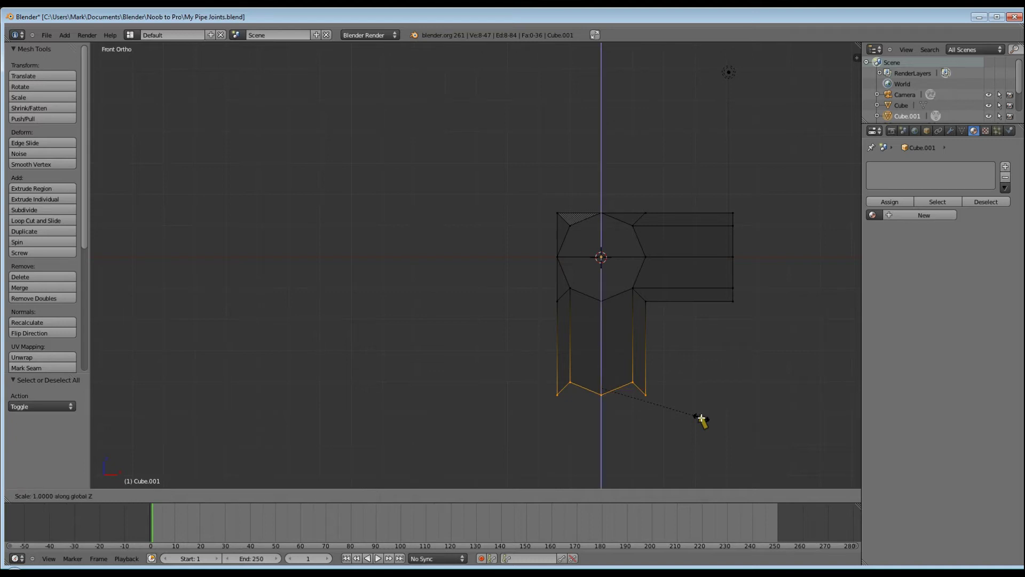
pyautogui.write('0')
pyautogui.press('Return')
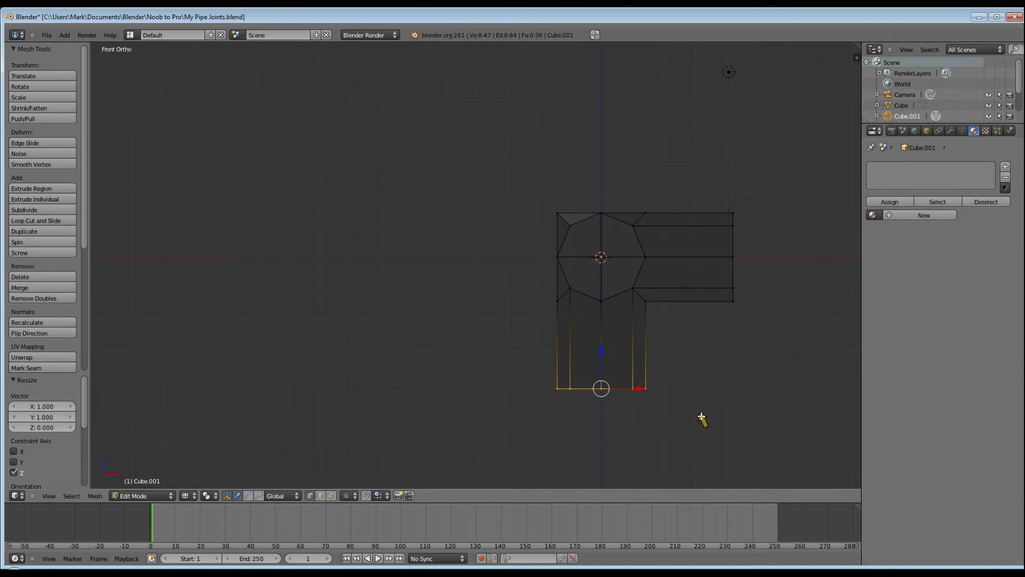
# In right side view, box-select the left arm's end vertices and scale them to 0 along Y.
pyautogui.press('KP_3')
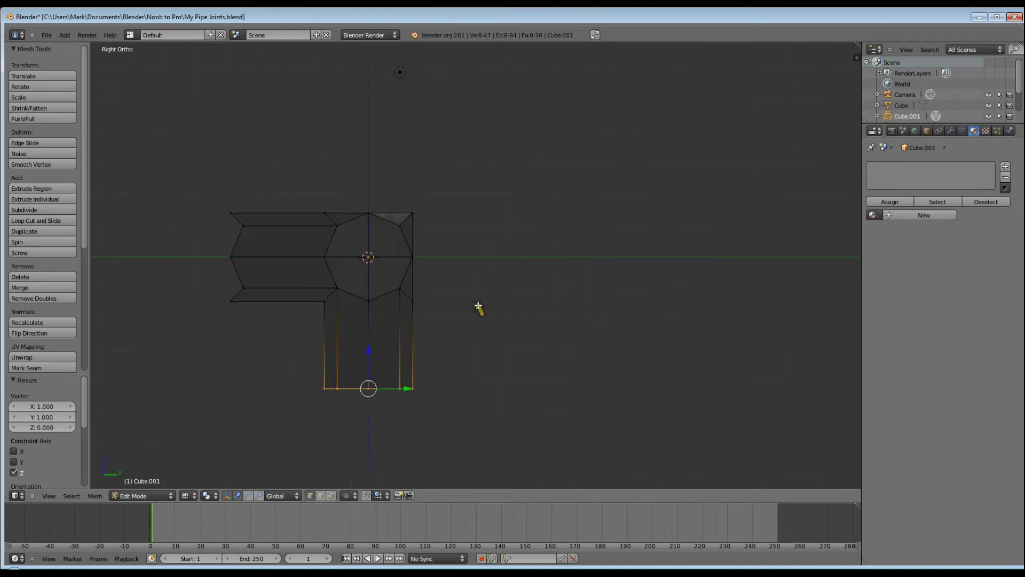
pyautogui.press('a')
pyautogui.press('b')
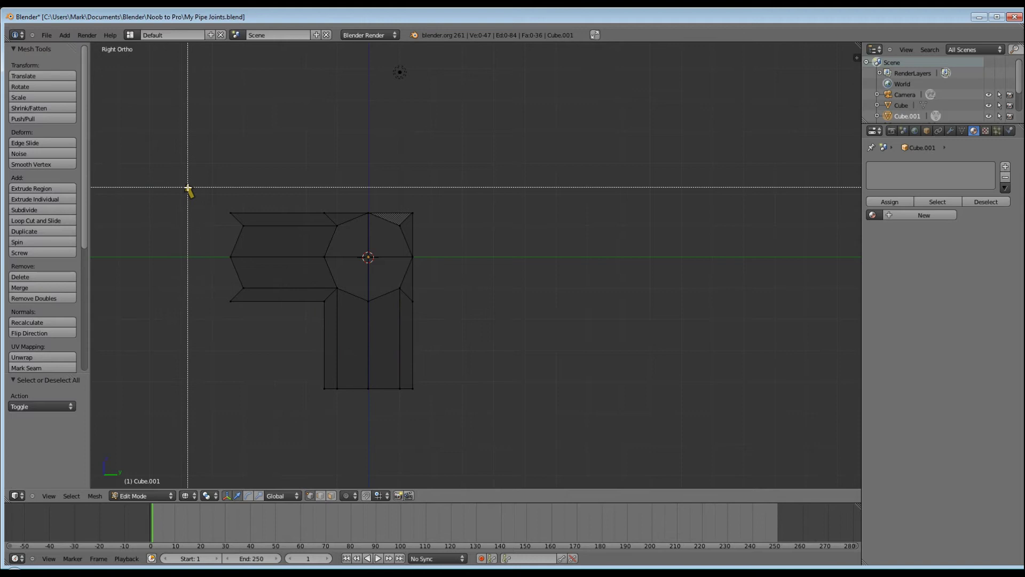
pyautogui.moveTo(187, 188); pyautogui.dragTo(277, 353)
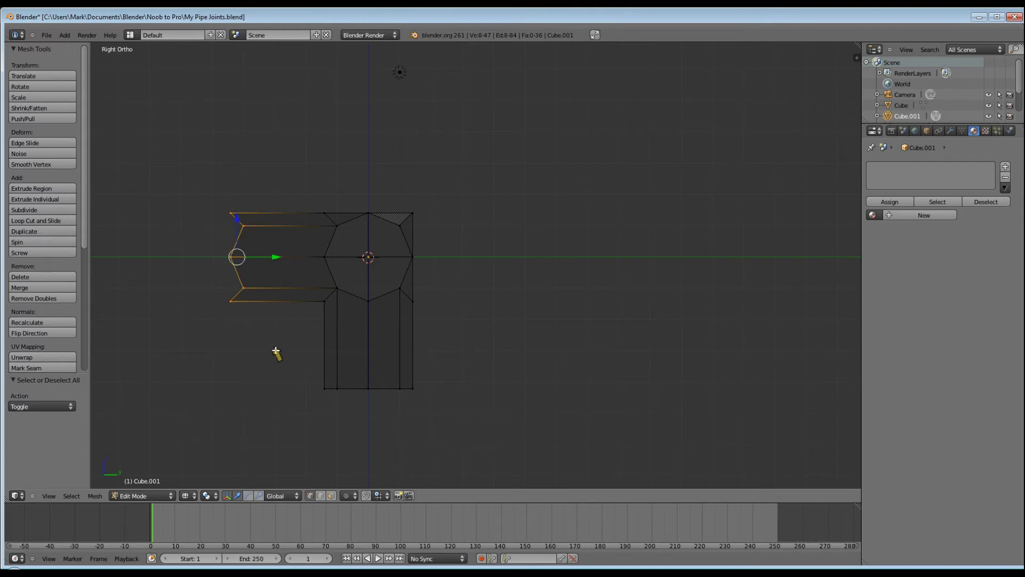
pyautogui.press('s')
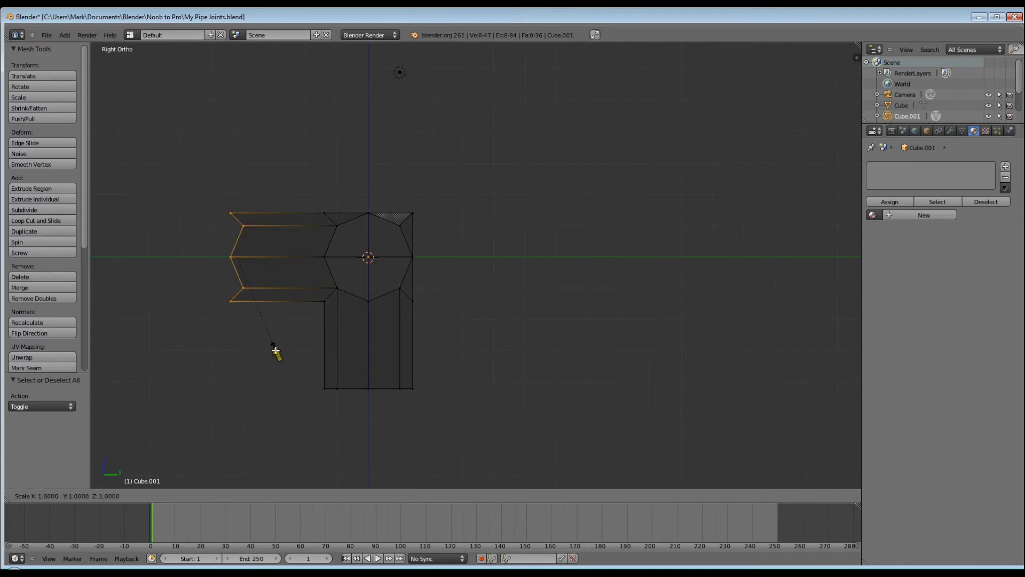
pyautogui.press('y')
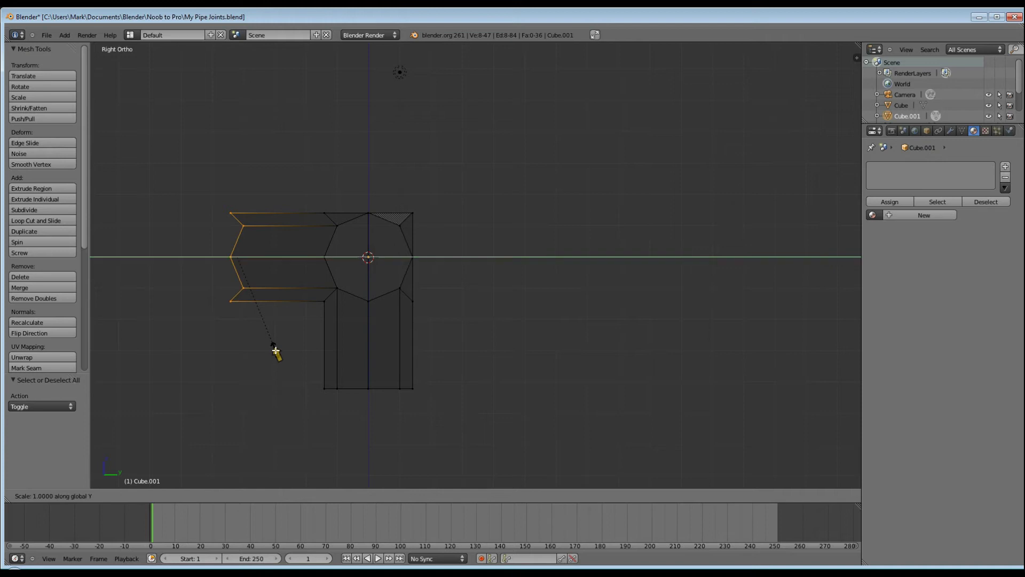
pyautogui.press('0')
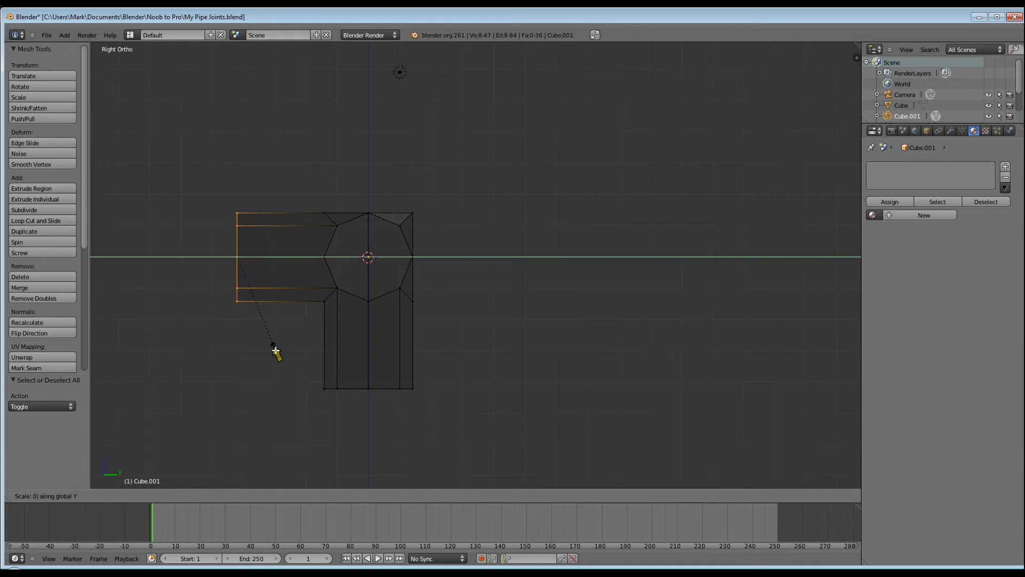
pyautogui.press('Return')
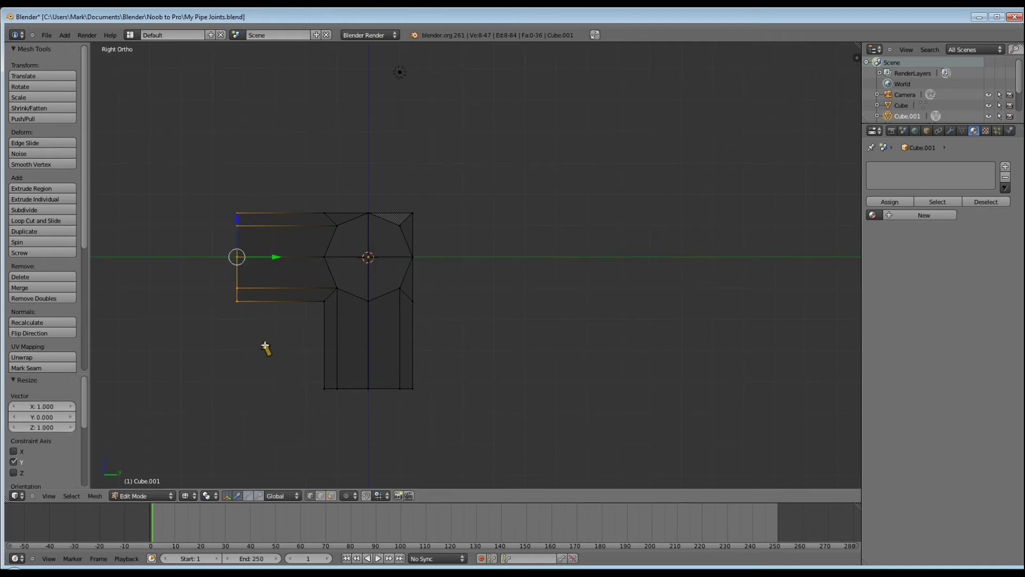
# Show the three-armed pipe joint in solid shading with nothing selected, orbited to a higher view.
pyautogui.moveTo(263, 343); pyautogui.dragTo(326, 342, button='middle')
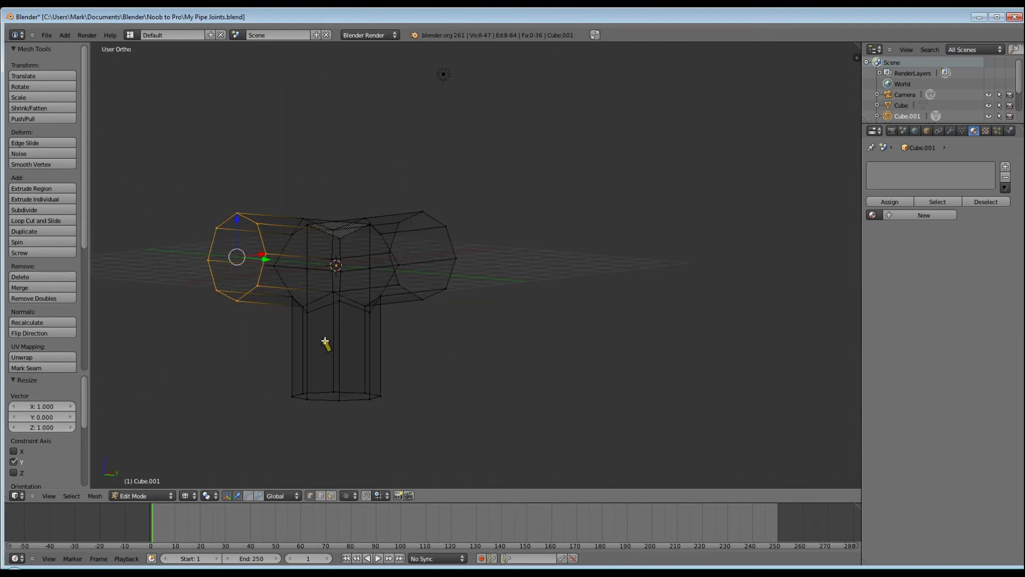
pyautogui.press('z')
pyautogui.press('a')
pyautogui.moveTo(396, 350); pyautogui.dragTo(635, 359, button='middle')
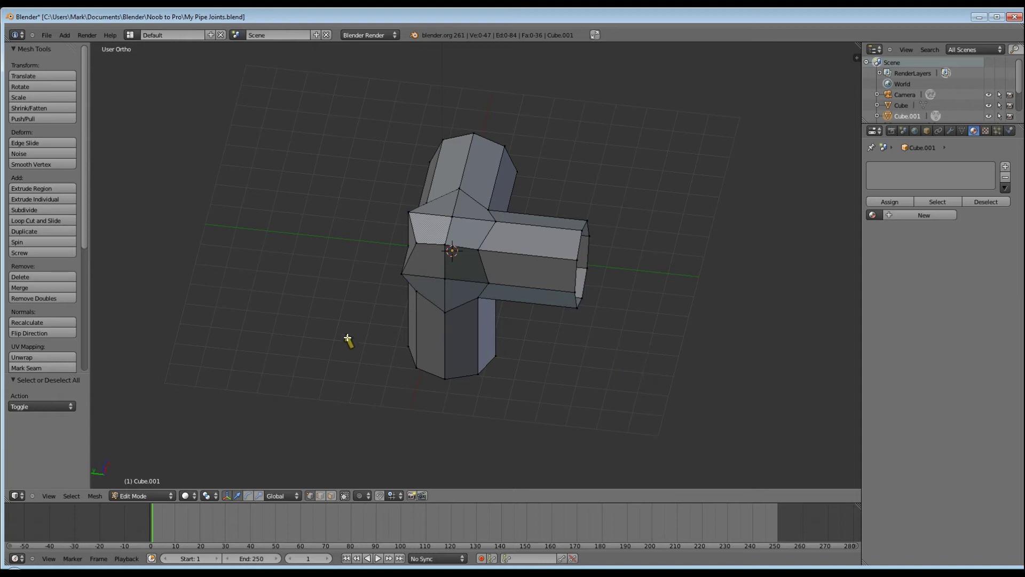
pyautogui.moveTo(346, 339); pyautogui.dragTo(411, 307, button='middle')
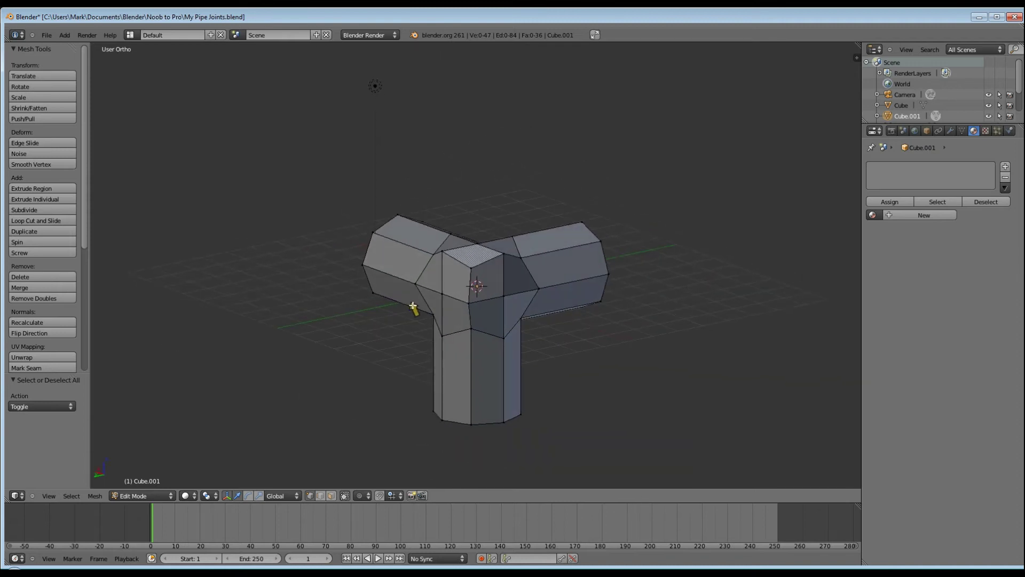
pyautogui.moveTo(446, 319); pyautogui.dragTo(674, 351, button='middle')
# Undo the hub's earlier scaling and circle-select the hub face vertices.
pyautogui.rightClick(536, 353)
pyautogui.hotkey('ctrl', 'z')
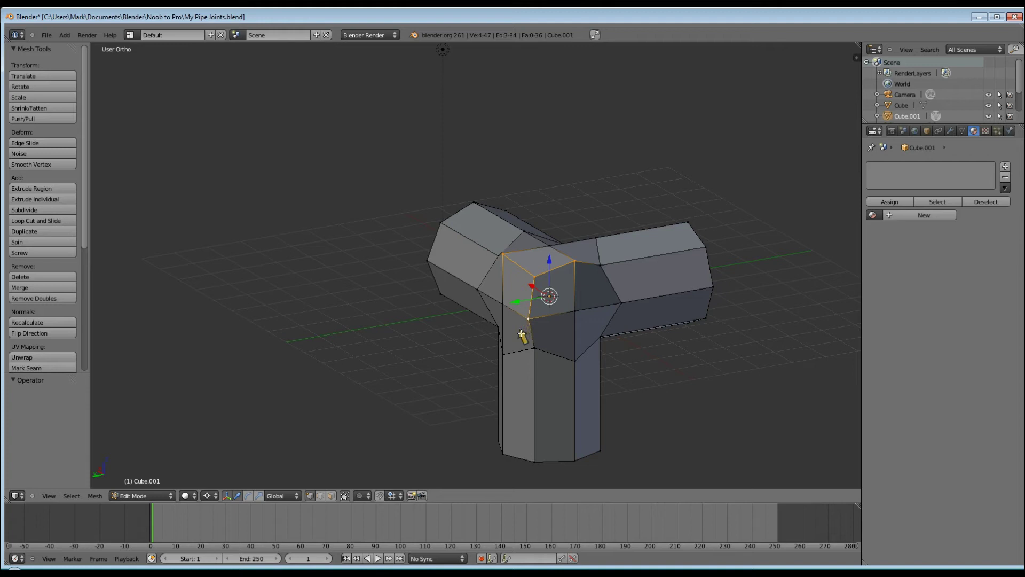
pyautogui.press('c')
pyautogui.scroll(-1, 529, 322)
pyautogui.moveTo(529, 322); pyautogui.dragTo(544, 267)
pyautogui.rightClick(576, 269)
pyautogui.moveTo(572, 272)
pyautogui.mouseDown(button='middle')
pyautogui.moveTo(622, 297)
pyautogui.moveTo(524, 285)
pyautogui.mouseUp(button='middle')
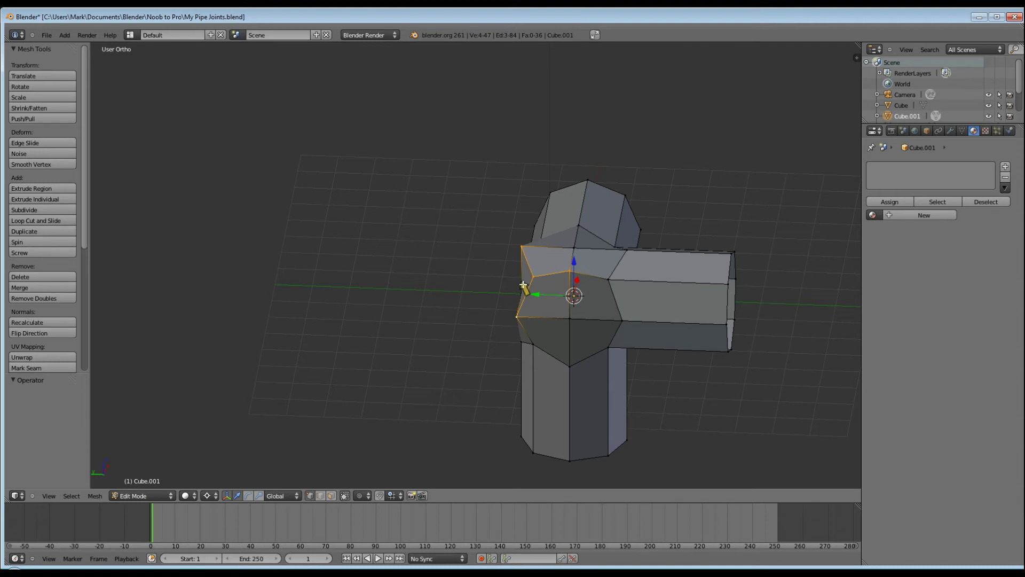
pyautogui.moveTo(524, 285); pyautogui.dragTo(611, 405, button='middle')
# Scale the selected hub vertices by 0.7071 toward the joint's centre.
pyautogui.press('s')
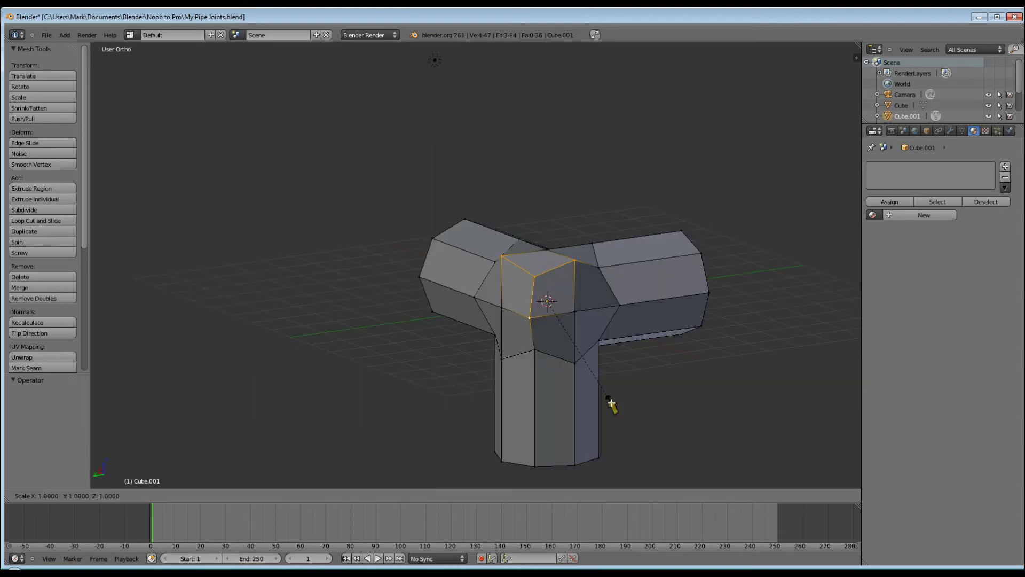
pyautogui.rightClick(611, 404)
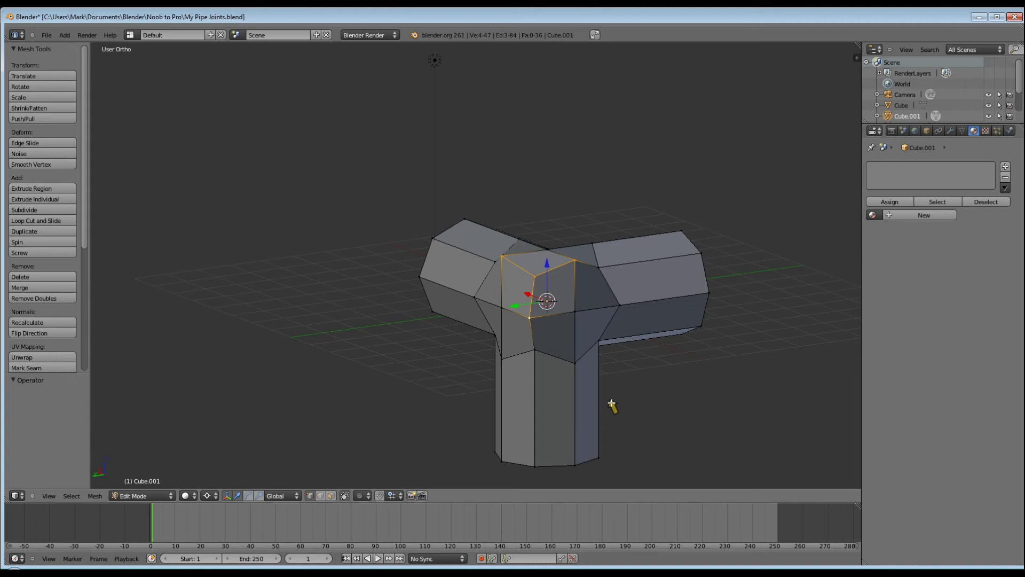
pyautogui.write('s')
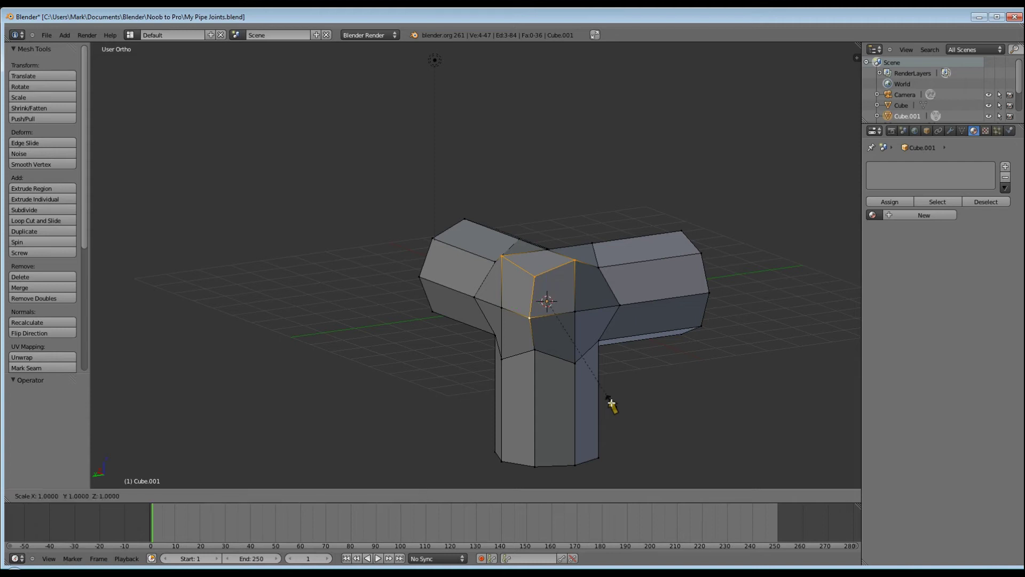
pyautogui.write('0.7071')
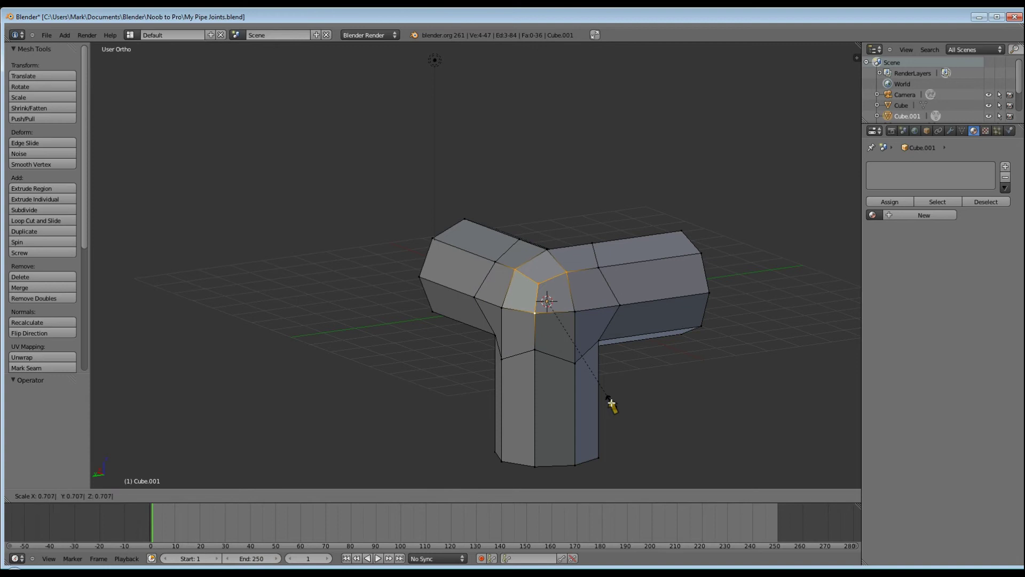
pyautogui.press('Return')
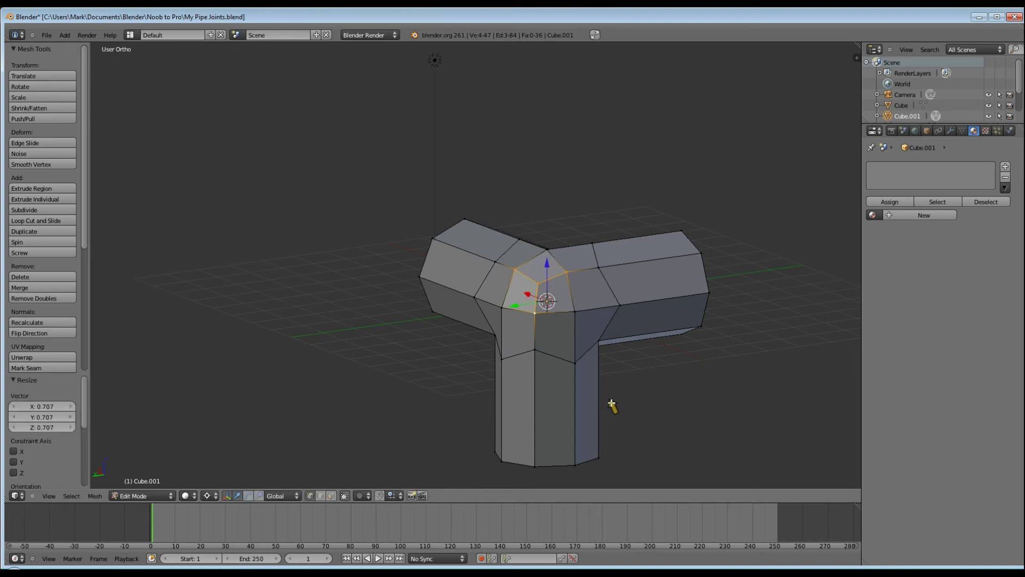
pyautogui.moveTo(612, 406)
pyautogui.mouseDown(button='middle')
pyautogui.moveTo(623, 428)
pyautogui.moveTo(814, 394)
pyautogui.moveTo(585, 394)
pyautogui.moveTo(609, 400)
pyautogui.mouseUp(button='middle')
# Deselect the hub, return to Object Mode with smooth shading, then render and close the result.
pyautogui.press('a')
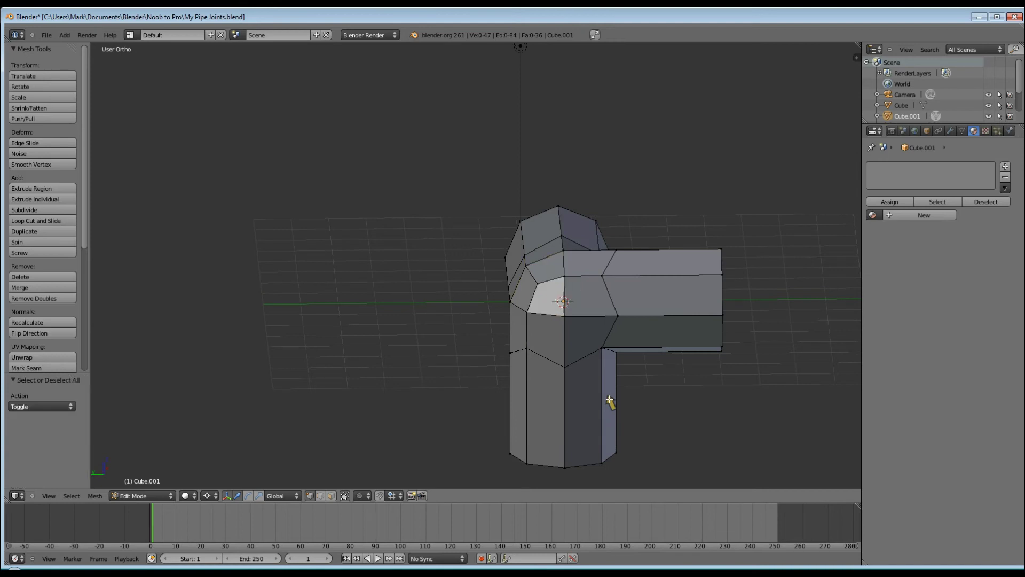
pyautogui.press('Tab')
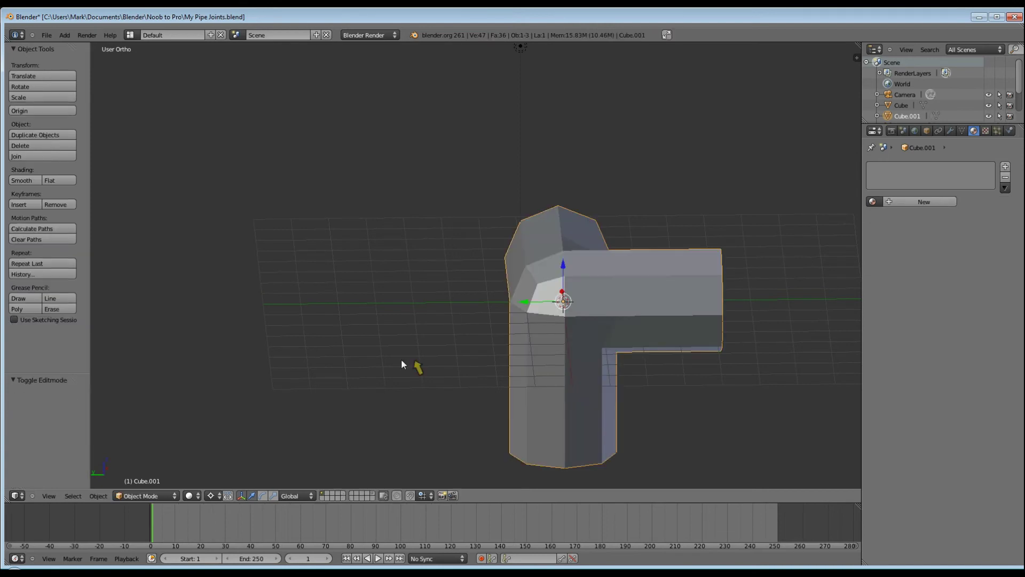
pyautogui.click(22, 180)
pyautogui.press('F12')
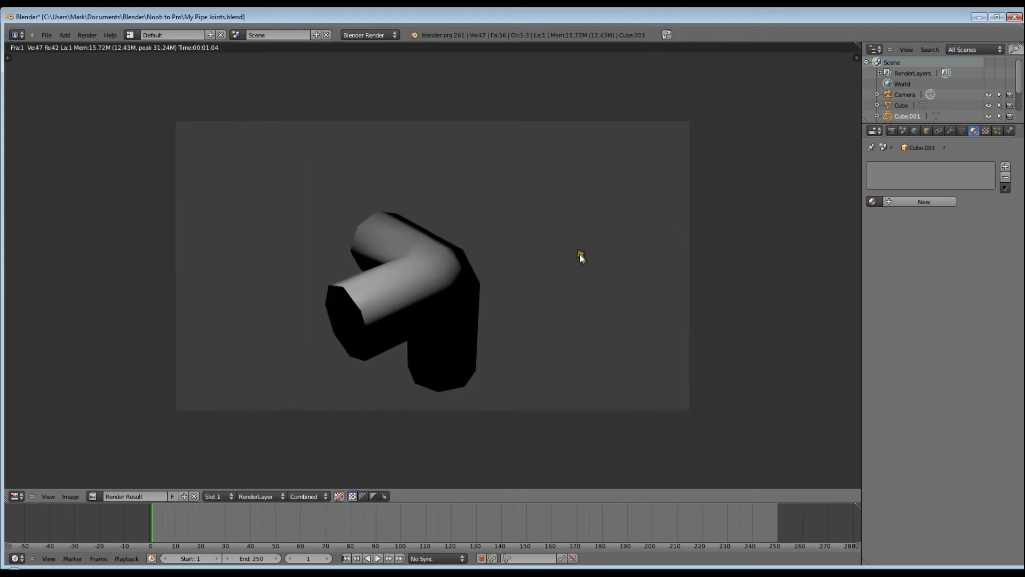
pyautogui.press('Escape')
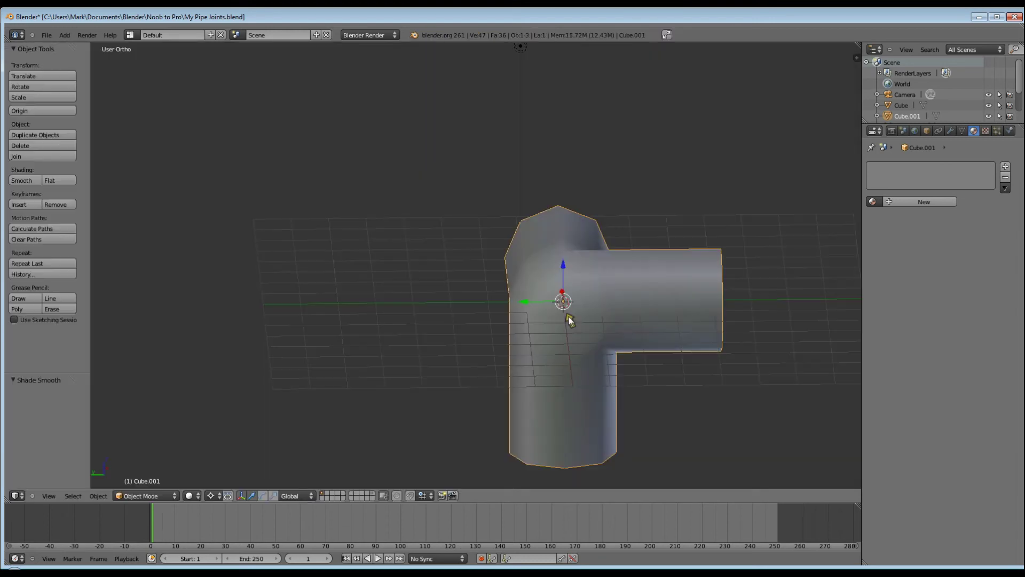
# Add a Subdivision Surface modifier to Cube.001 with view and render levels at 4.
pyautogui.click(951, 132)
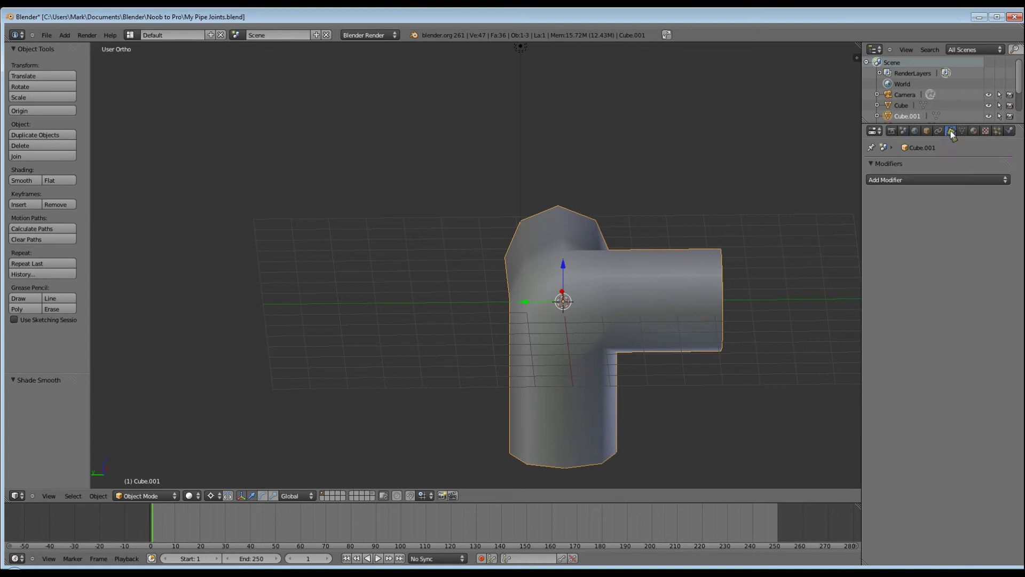
pyautogui.click(910, 182)
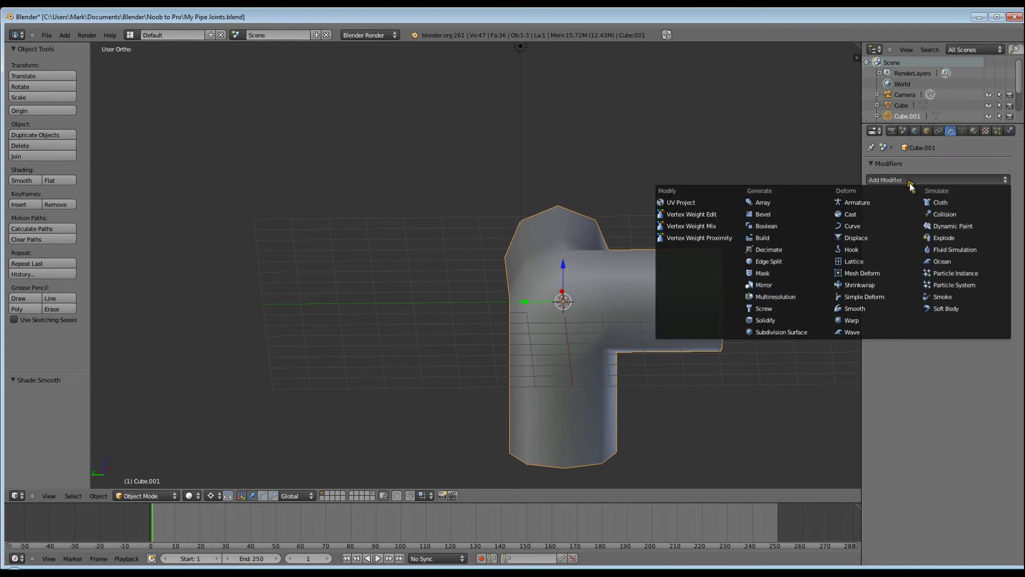
pyautogui.click(776, 332)
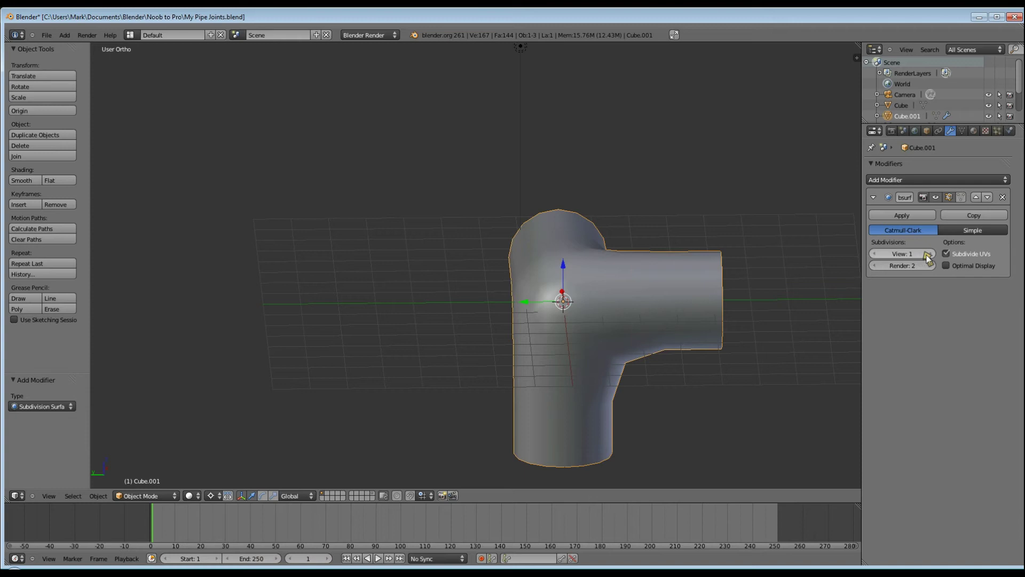
pyautogui.moveTo(882, 256); pyautogui.dragTo(932, 257)
pyautogui.click(882, 257)
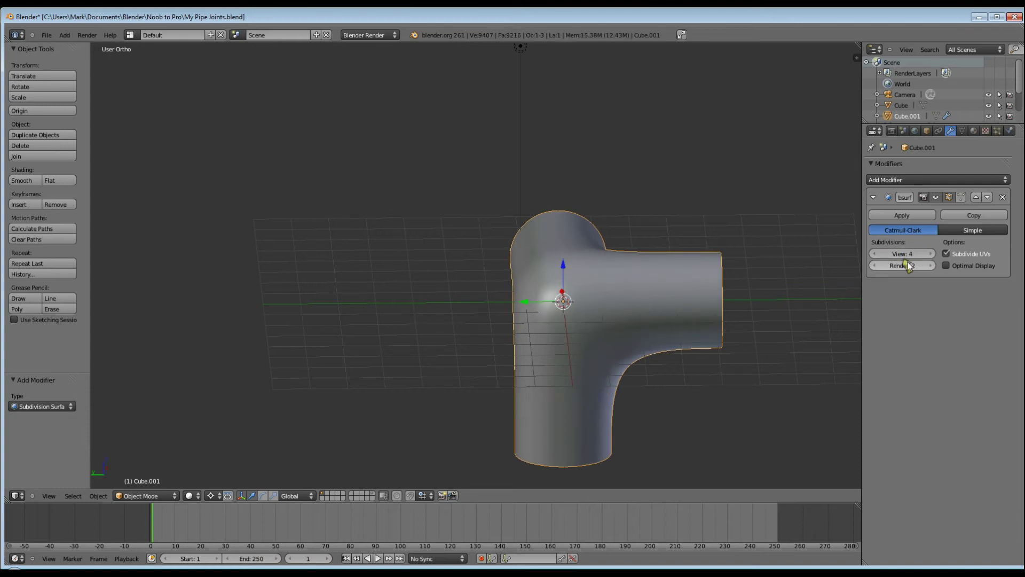
pyautogui.moveTo(774, 320); pyautogui.dragTo(574, 250, button='middle')
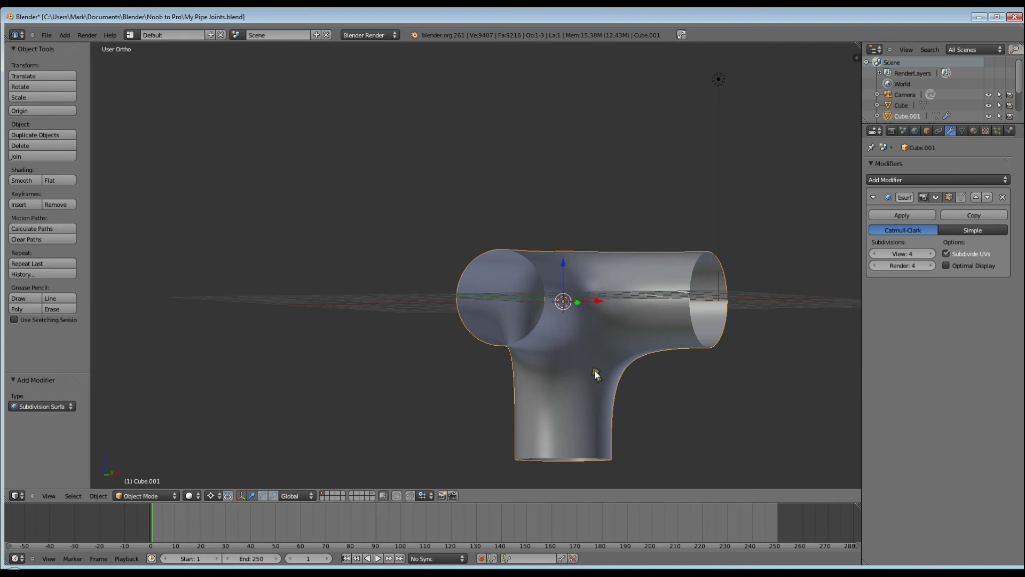
pyautogui.moveTo(595, 372); pyautogui.dragTo(523, 364, button='middle')
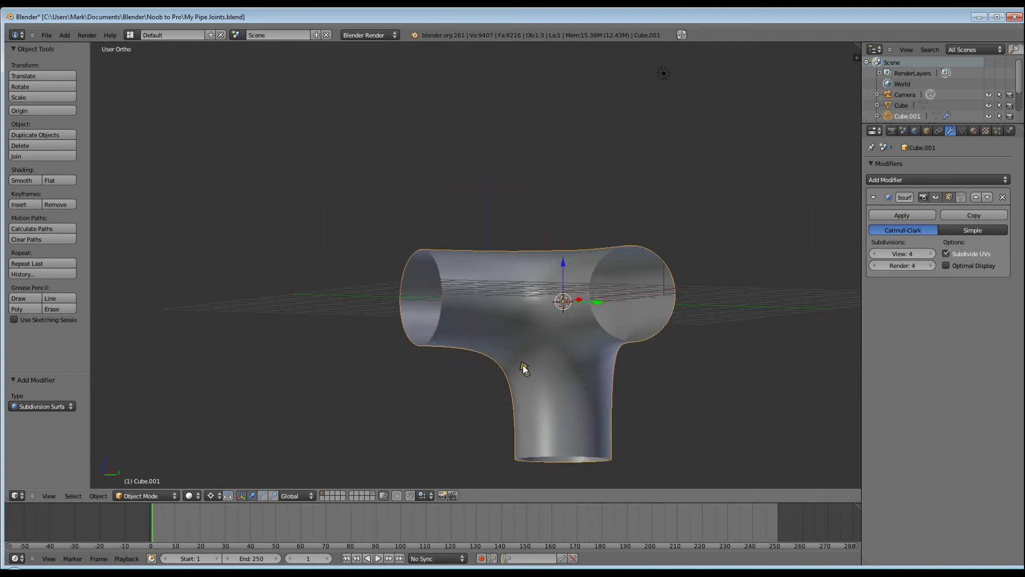
# Drop viewport subdivisions to 0, enter Edit Mode, and select the upper and lower junction vertices.
pyautogui.moveTo(876, 251); pyautogui.dragTo(854, 252)
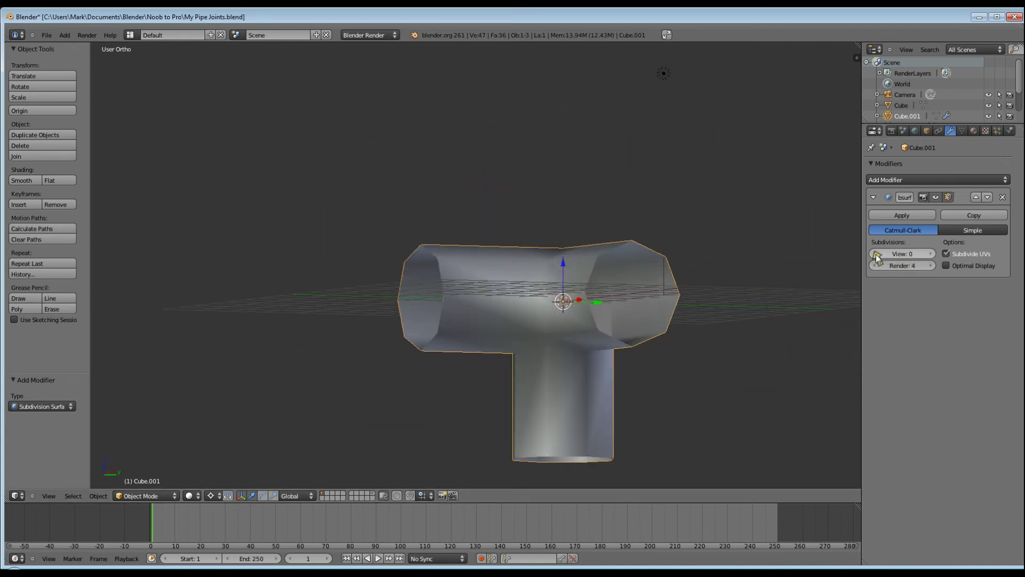
pyautogui.press('Tab')
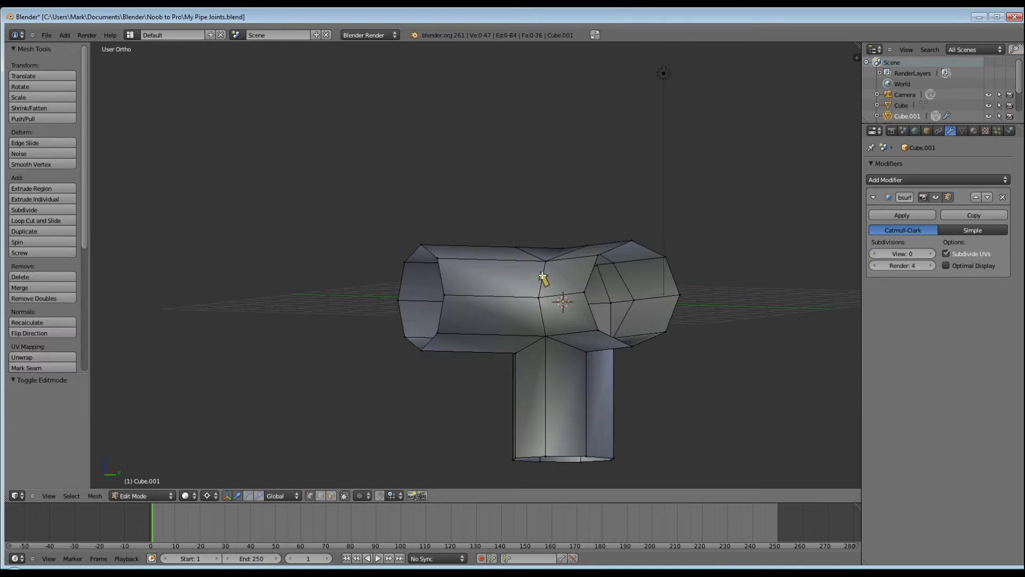
pyautogui.rightClick(539, 298)
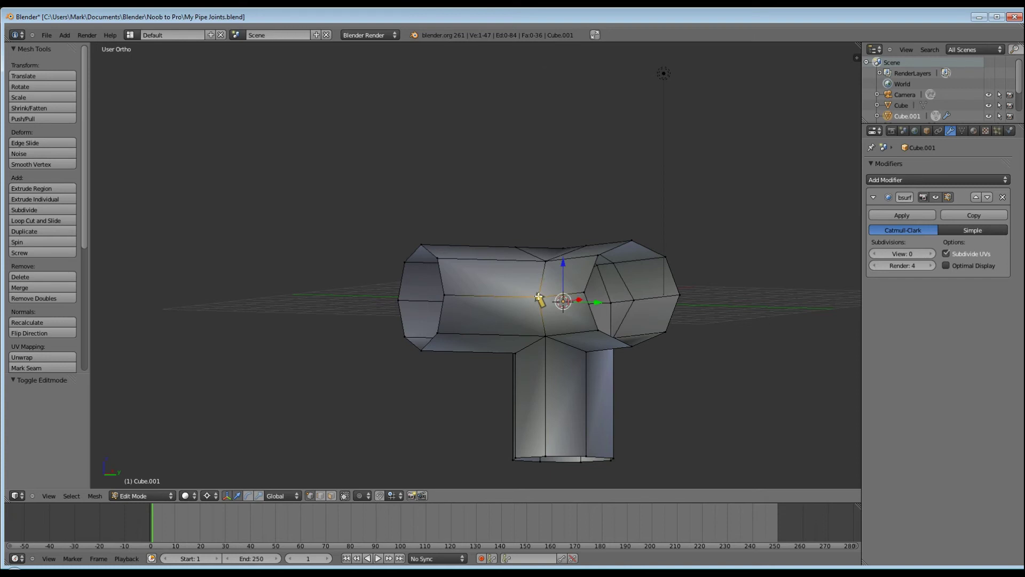
pyautogui.moveTo(538, 298); pyautogui.dragTo(543, 327, button='middle')
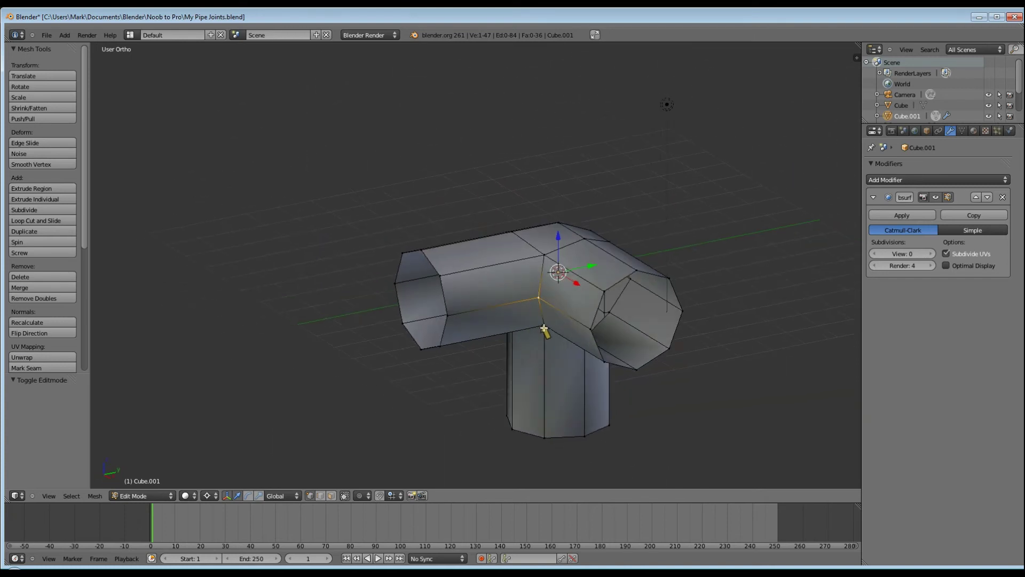
pyautogui.keyDown('shift'); pyautogui.rightClick(543, 256); pyautogui.keyUp('shift')
pyautogui.moveTo(535, 296); pyautogui.dragTo(522, 334, button='middle')
pyautogui.keyDown('shift'); pyautogui.rightClick(540, 333); pyautogui.keyUp('shift')
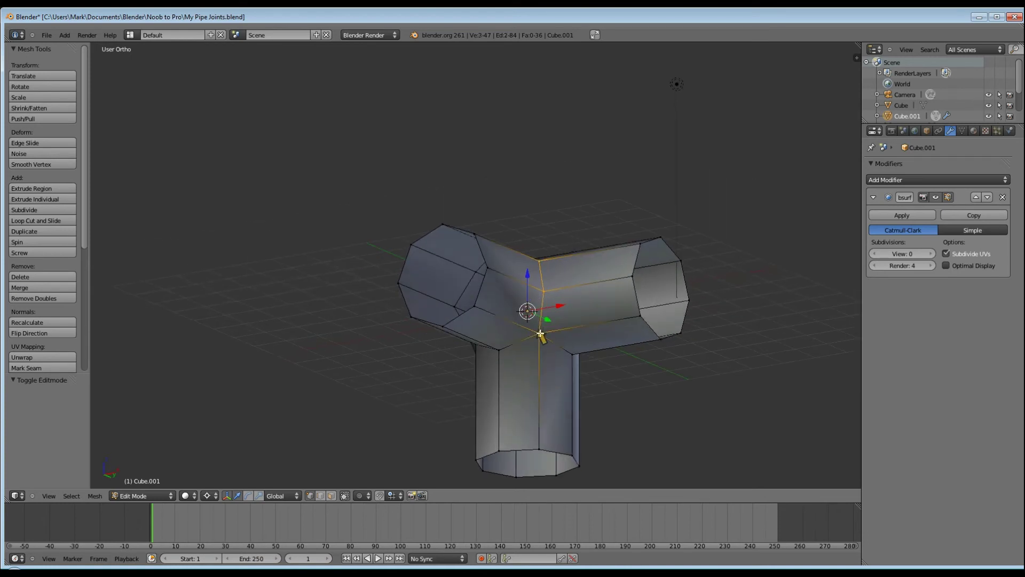
pyautogui.keyDown('shift'); pyautogui.rightClick(540, 347); pyautogui.keyUp('shift')
pyautogui.keyDown('shift'); pyautogui.rightClick(571, 353); pyautogui.keyUp('shift')
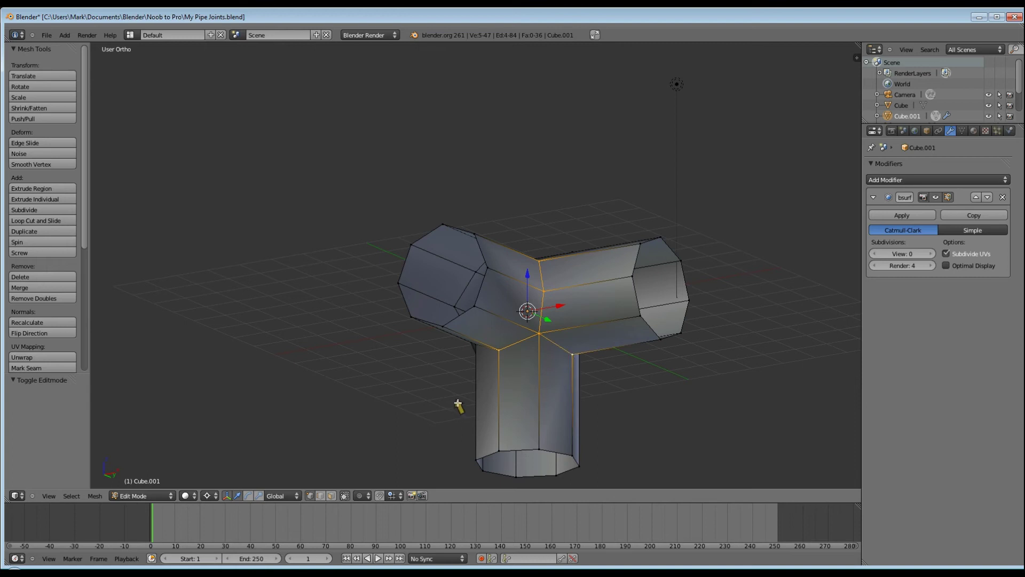
# Add more corner and seam vertices to the selection and restore viewport subdivision level 4.
pyautogui.moveTo(458, 408); pyautogui.dragTo(598, 422, button='middle')
pyautogui.keyDown('shift'); pyautogui.rightClick(506, 346); pyautogui.keyUp('shift')
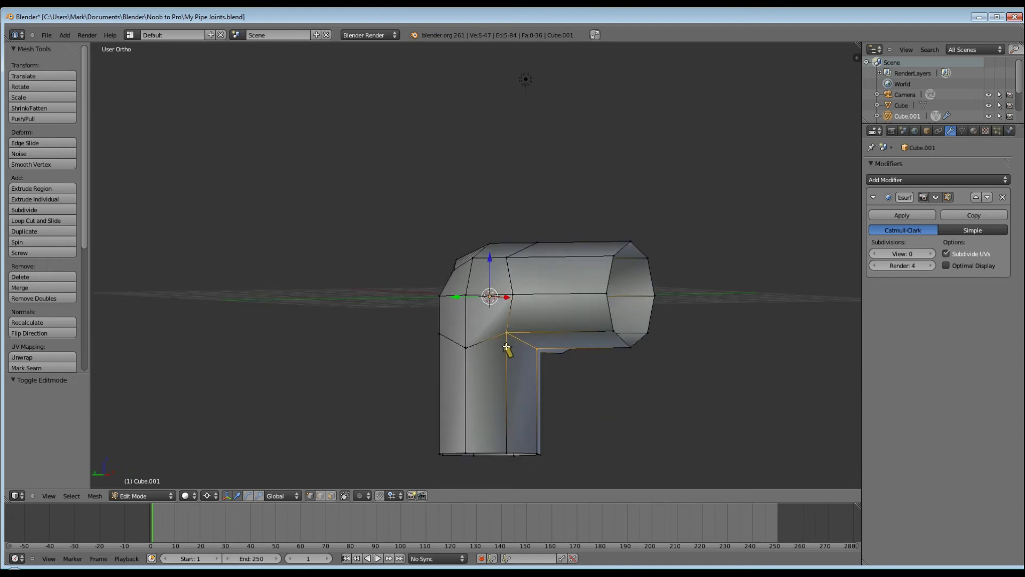
pyautogui.moveTo(506, 347); pyautogui.dragTo(648, 357, button='middle')
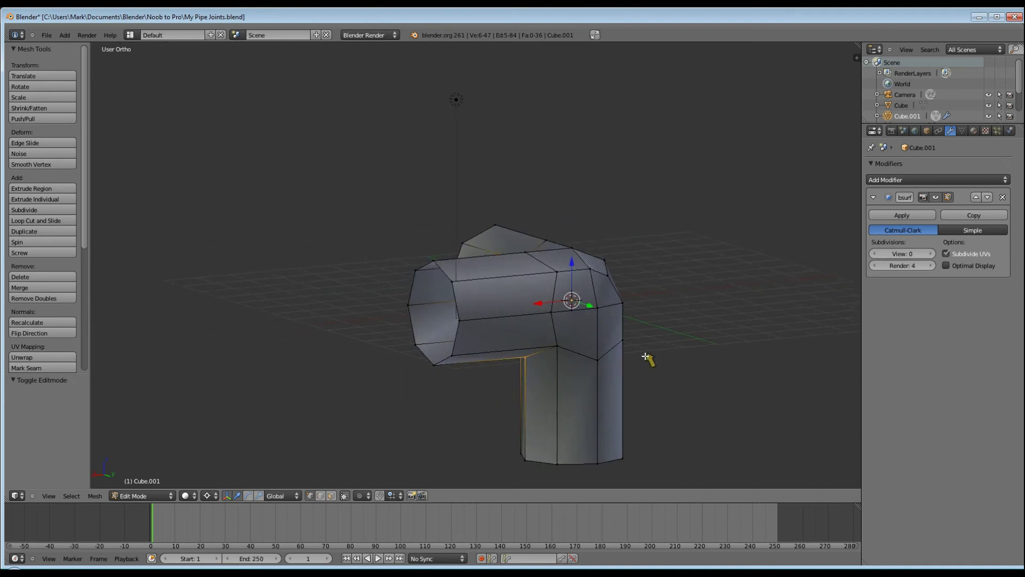
pyautogui.keyDown('shift'); pyautogui.rightClick(555, 347); pyautogui.keyUp('shift')
pyautogui.moveTo(587, 375); pyautogui.dragTo(643, 371, button='middle')
pyautogui.hotkey('ctrl', '4')
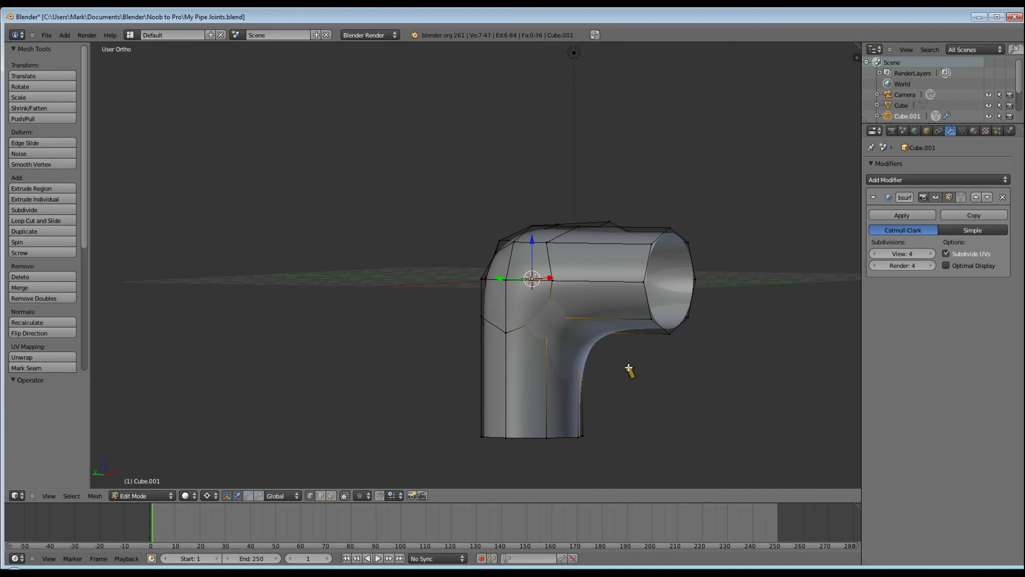
pyautogui.keyDown('shift'); pyautogui.rightClick(550, 280); pyautogui.keyUp('shift')
pyautogui.moveTo(607, 354); pyautogui.dragTo(488, 377, button='middle')
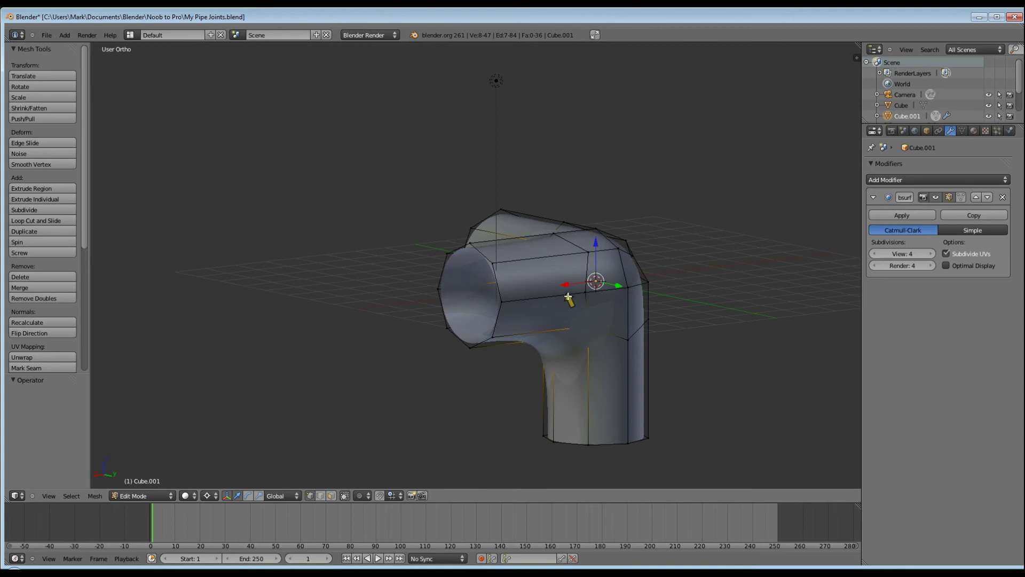
pyautogui.keyDown('shift'); pyautogui.rightClick(579, 355); pyautogui.keyUp('shift')
pyautogui.moveTo(578, 354); pyautogui.dragTo(609, 283, button='middle')
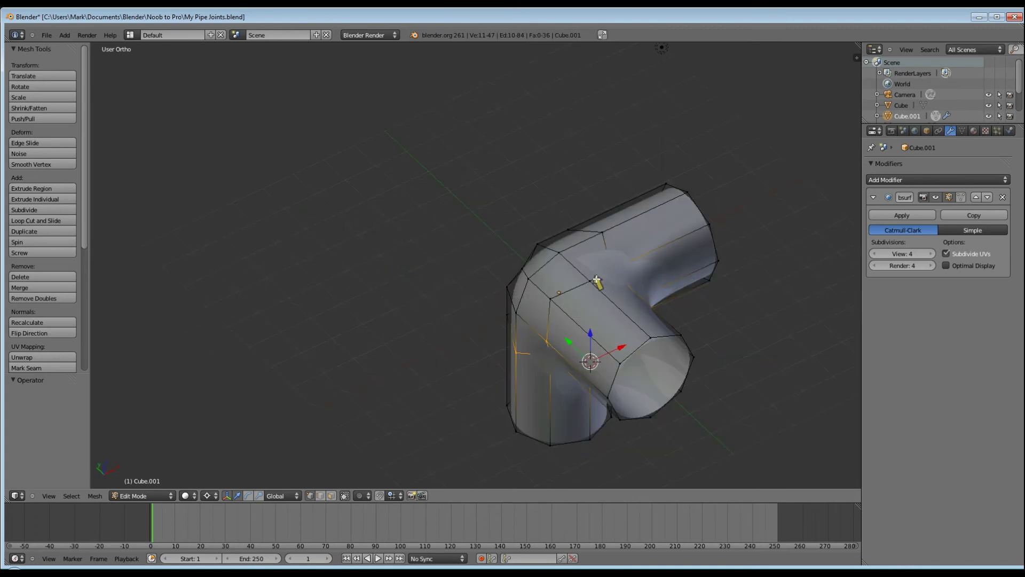
# Add the remaining seam and top-edge vertices to the selection.
pyautogui.keyDown('shift'); pyautogui.rightClick(588, 281); pyautogui.keyUp('shift')
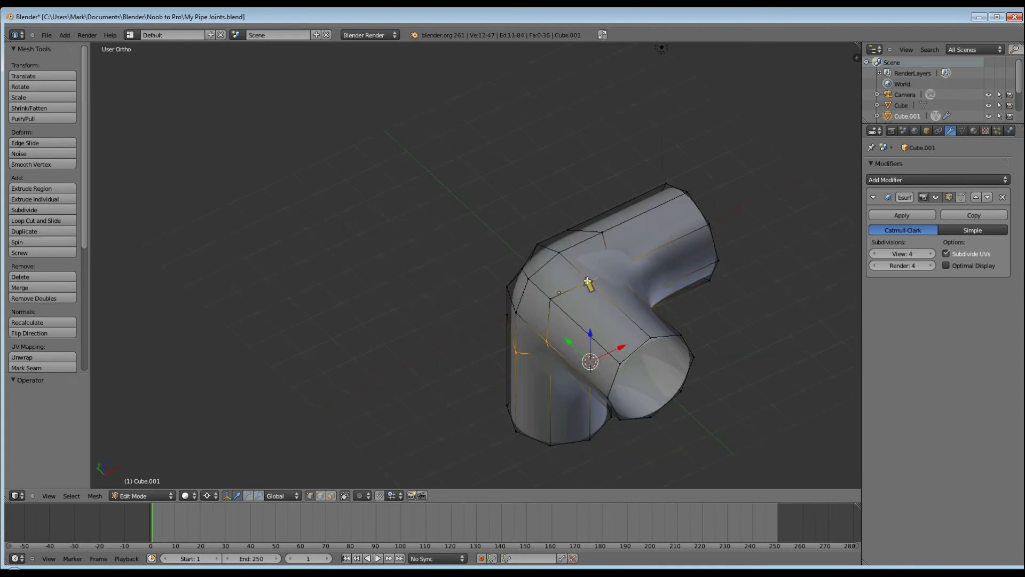
pyautogui.keyDown('shift'); pyautogui.rightClick(601, 234); pyautogui.keyUp('shift')
pyautogui.moveTo(641, 333); pyautogui.dragTo(760, 338, button='middle')
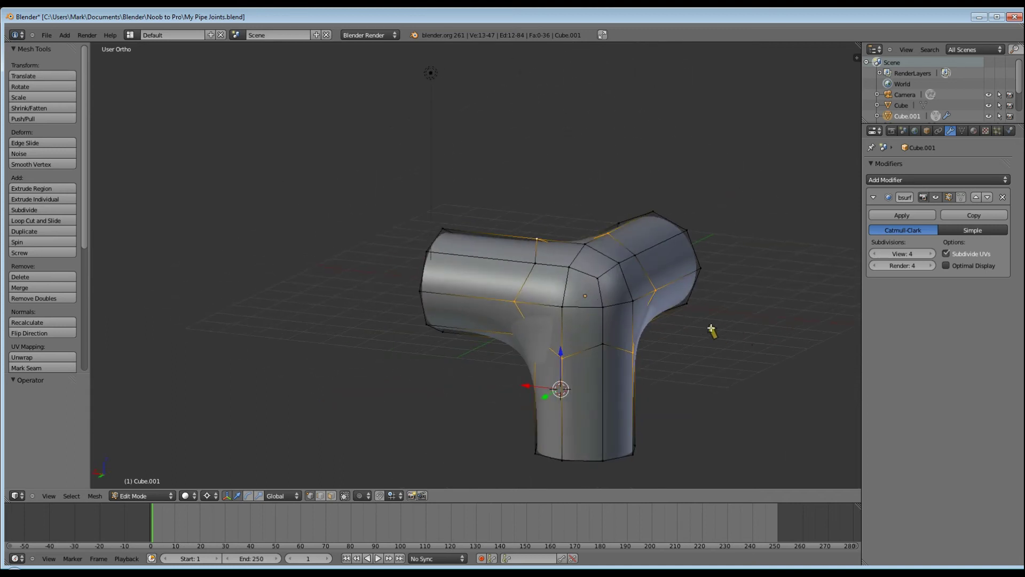
pyautogui.keyDown('shift'); pyautogui.rightClick(606, 385); pyautogui.keyUp('shift')
pyautogui.moveTo(510, 399); pyautogui.dragTo(707, 404, button='middle')
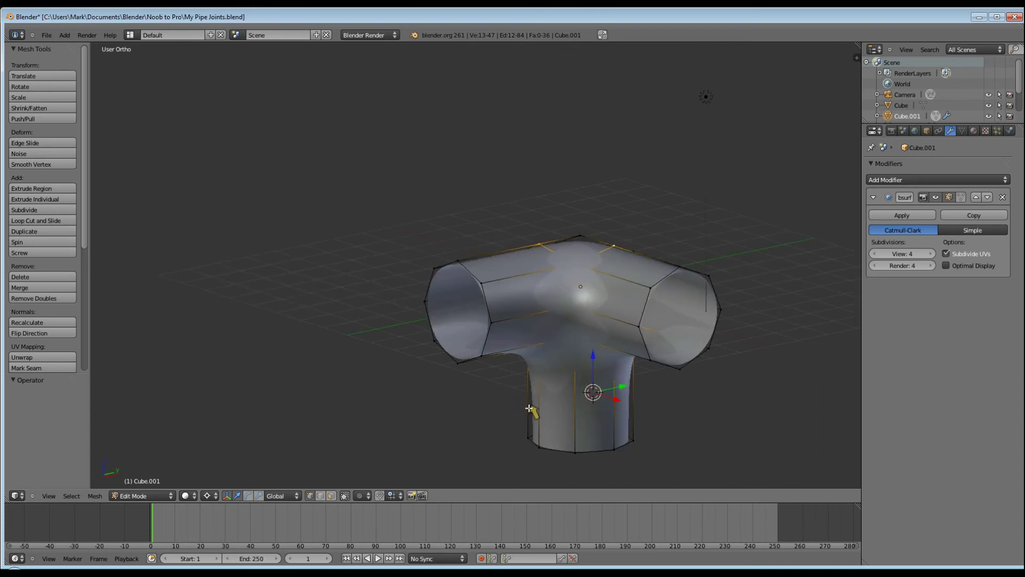
pyautogui.moveTo(345, 399); pyautogui.dragTo(351, 359, button='middle')
# Crease the selected seam edges by 0.5, deselect all, and return to Object Mode.
pyautogui.hotkey('shift', 'e')
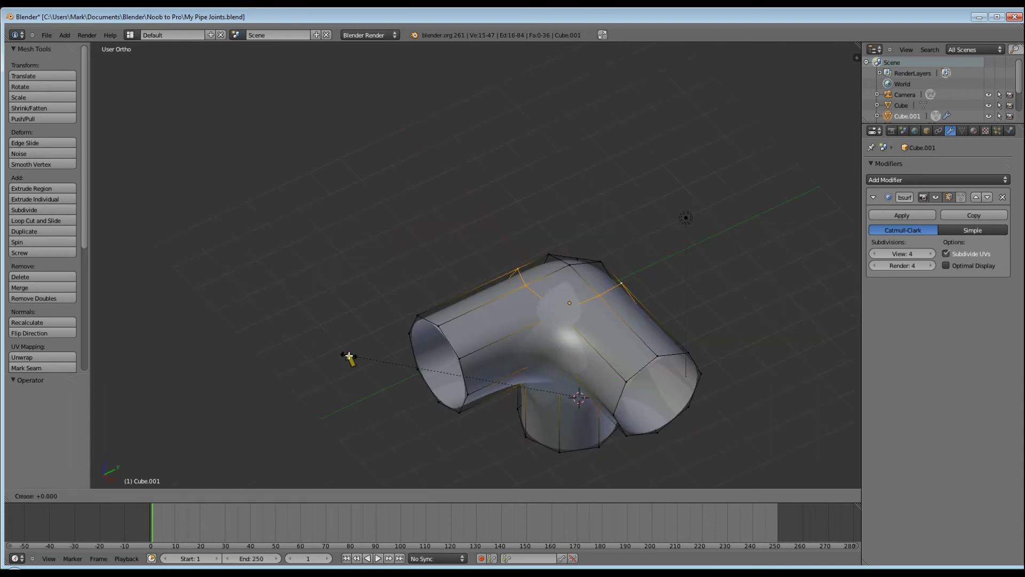
pyautogui.write('5')
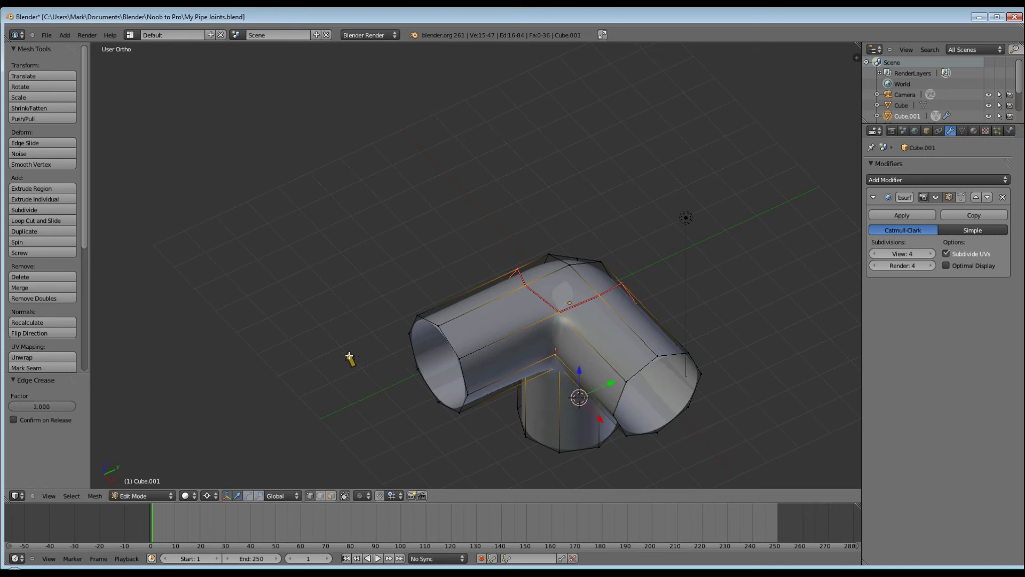
pyautogui.press('a')
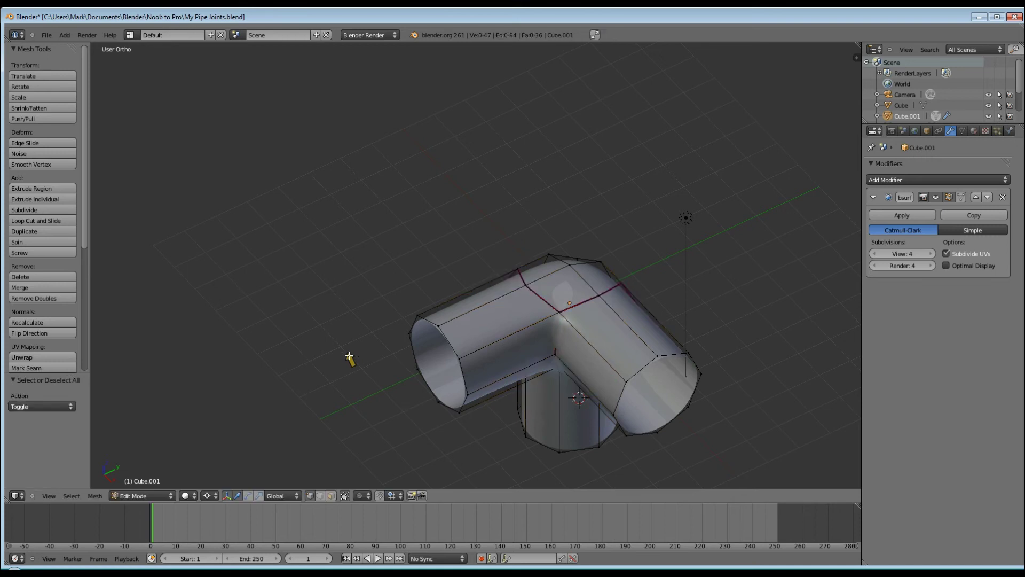
pyautogui.press('Tab')
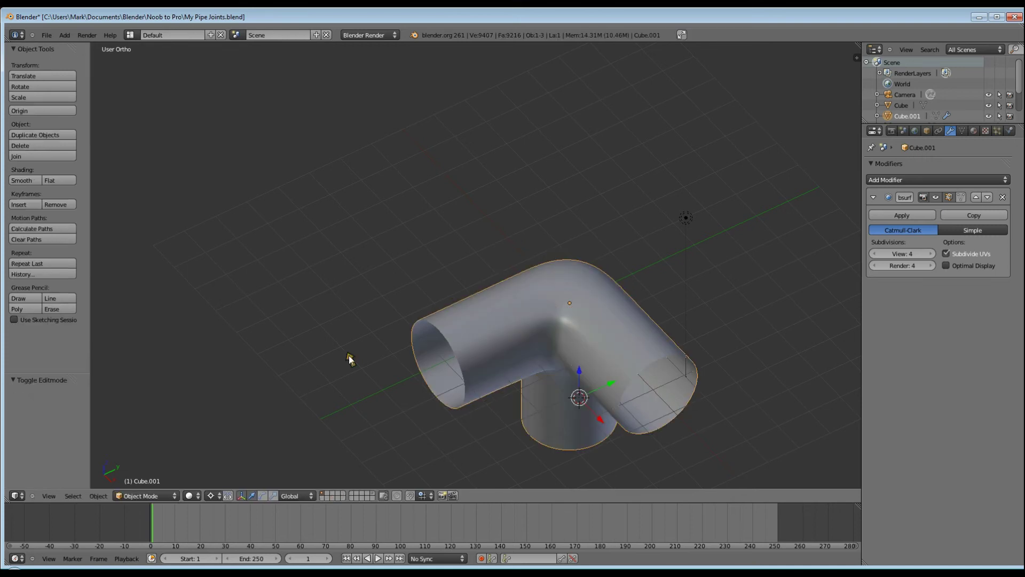
pyautogui.moveTo(350, 359); pyautogui.dragTo(422, 372, button='middle')
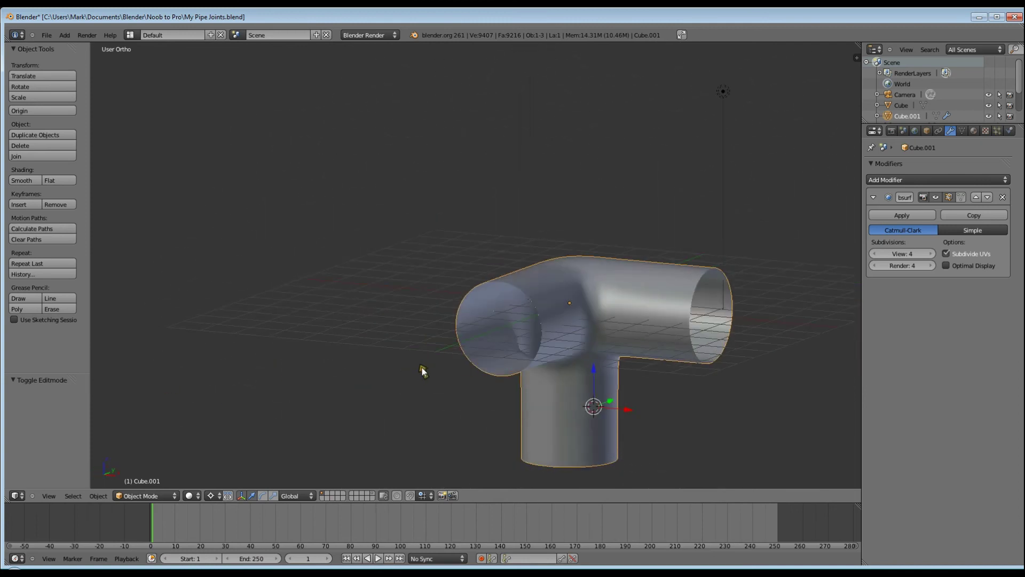
# Apply the Subdivision Surface modifier, then add and apply a Solidify modifier with 0.05 thickness.
pyautogui.click(900, 216)
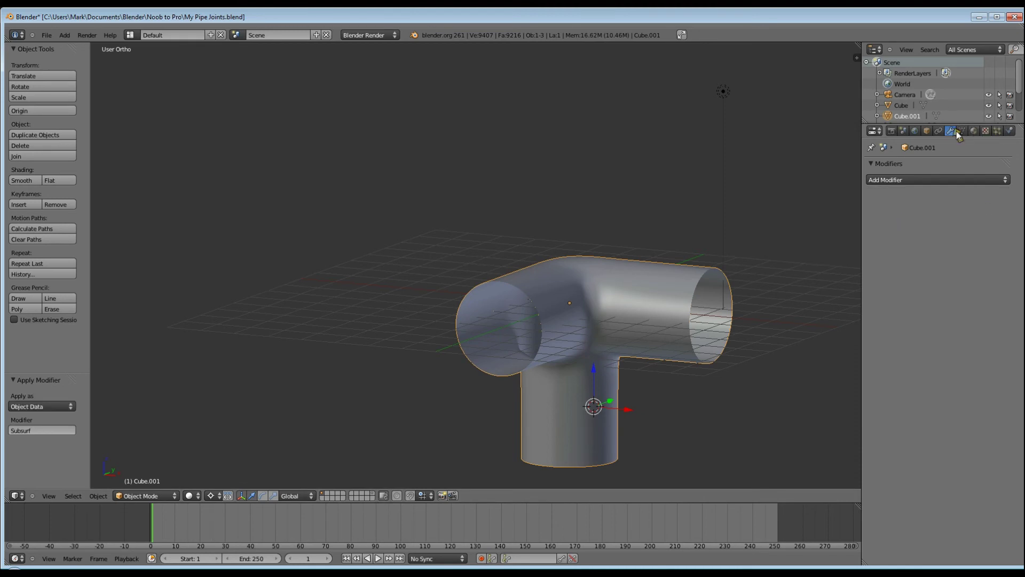
pyautogui.click(920, 180)
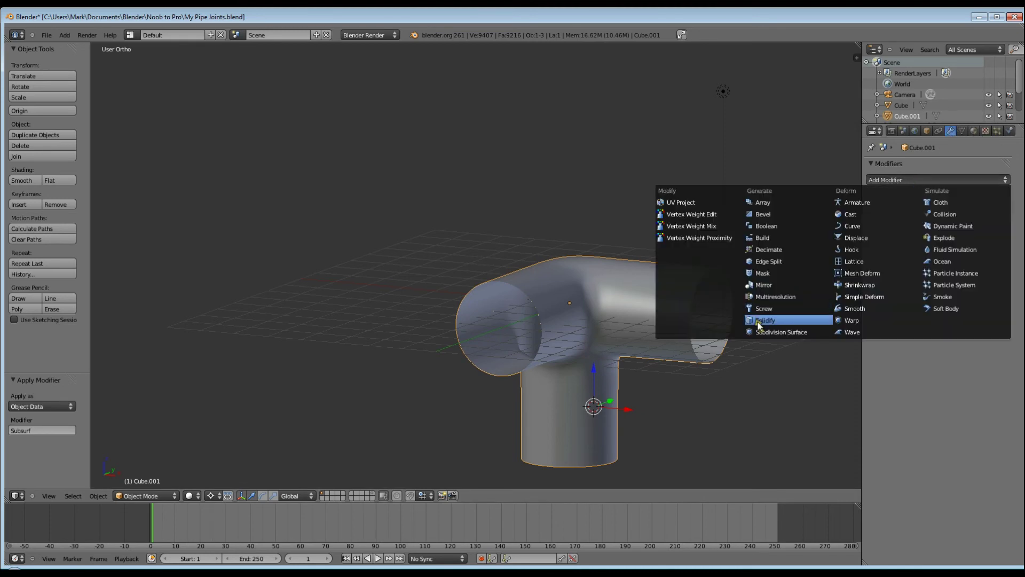
pyautogui.click(763, 322)
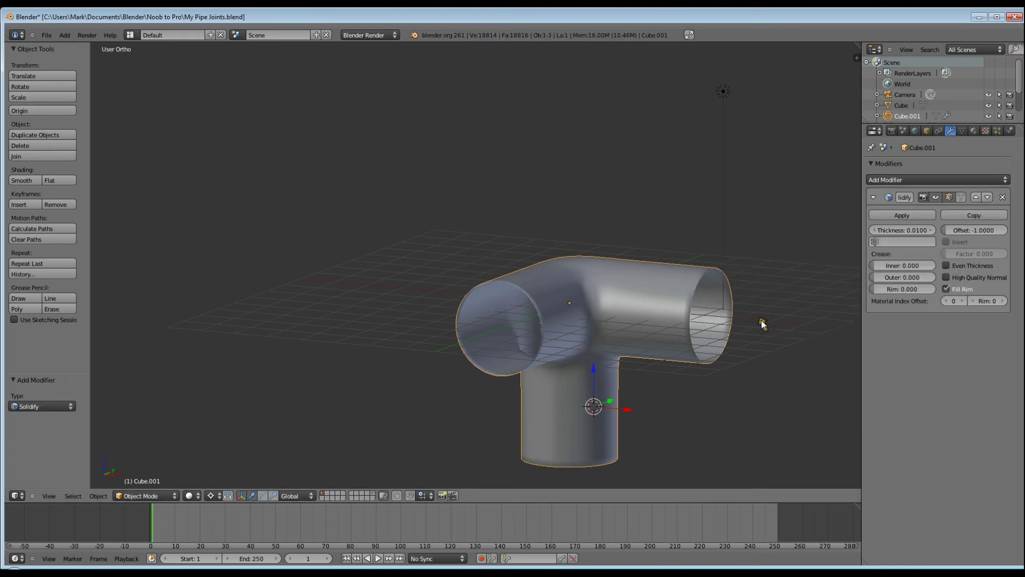
pyautogui.click(895, 230)
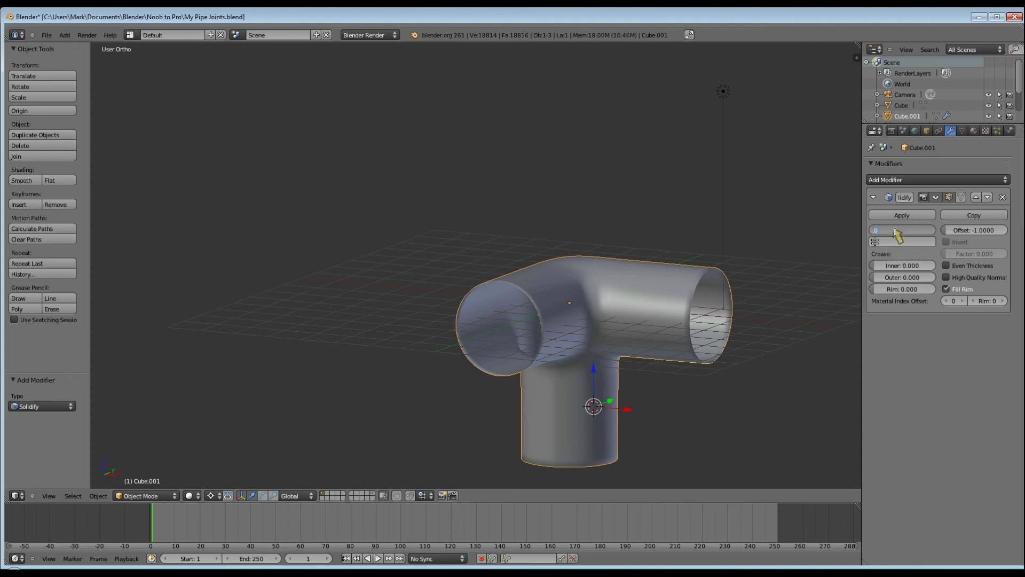
pyautogui.write('.05')
pyautogui.press('Return')
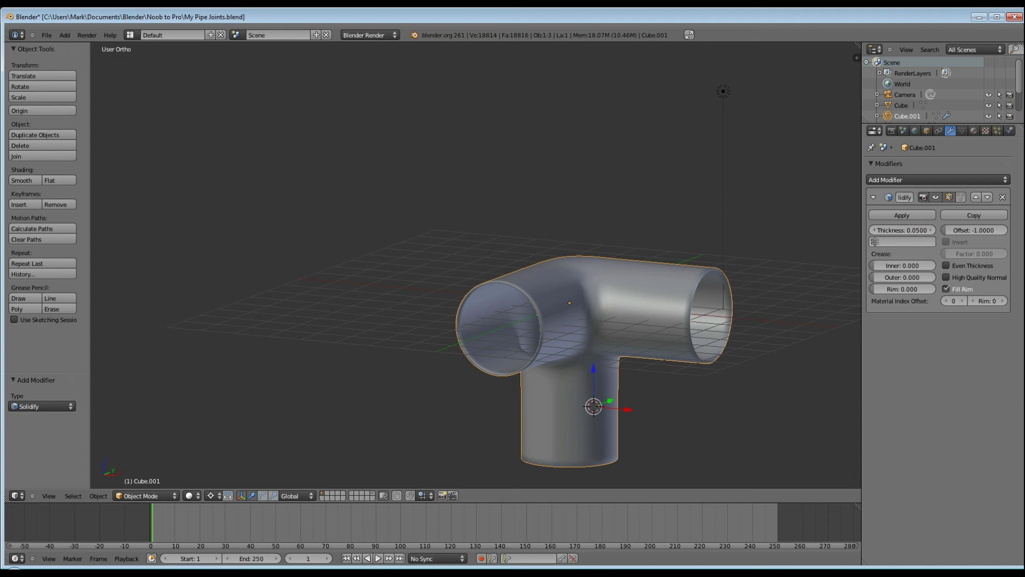
pyautogui.click(898, 216)
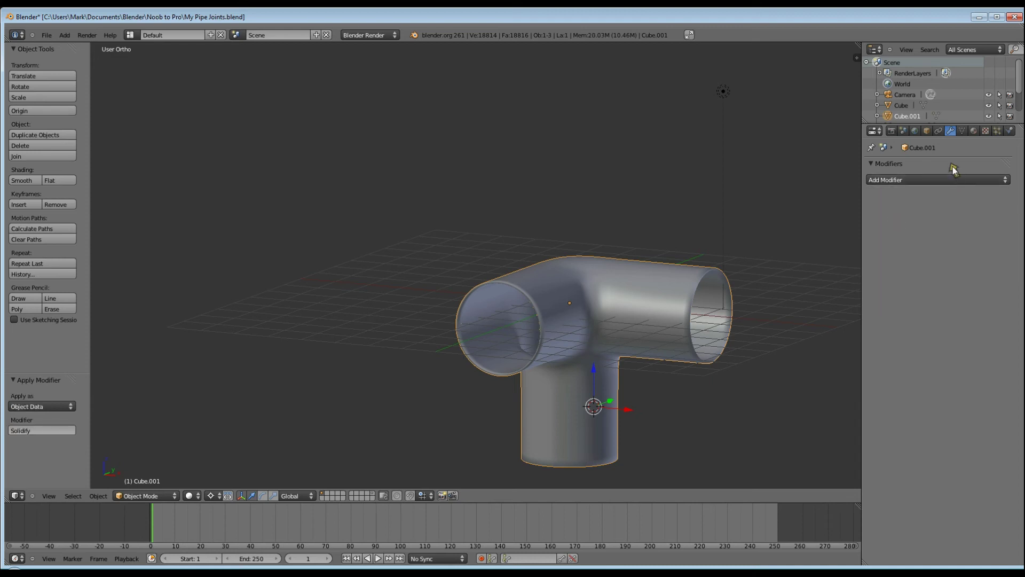
# Assign the existing PVC material to Cube.001 so the joint turns white.
pyautogui.click(973, 132)
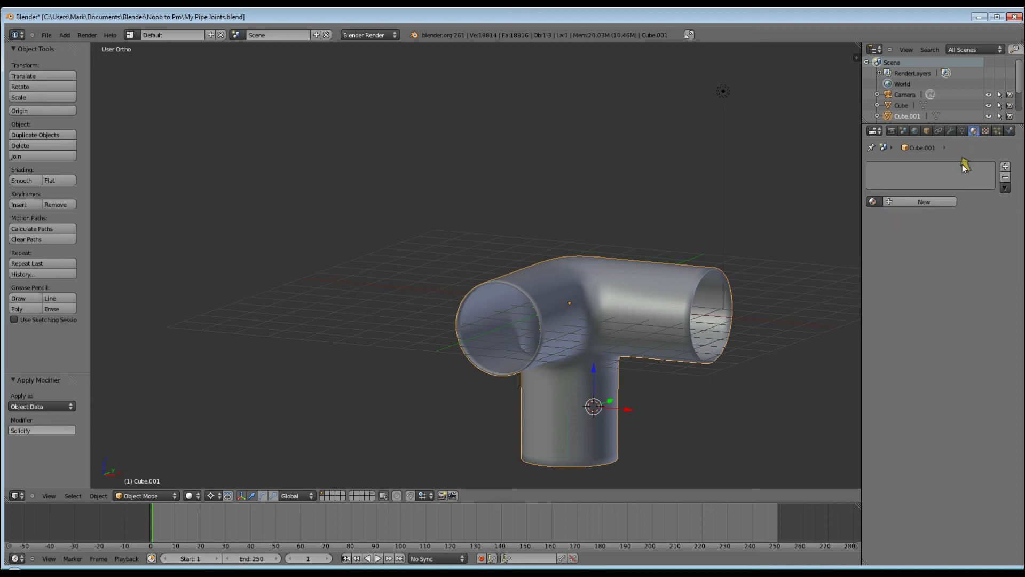
pyautogui.click(873, 202)
pyautogui.click(874, 217)
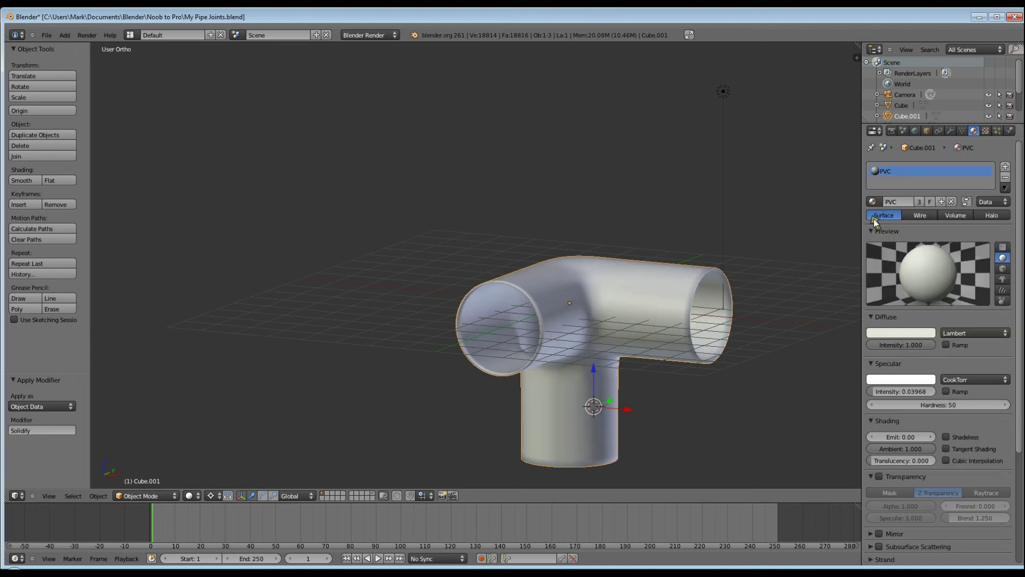
pyautogui.moveTo(465, 406); pyautogui.dragTo(574, 305, button='middle')
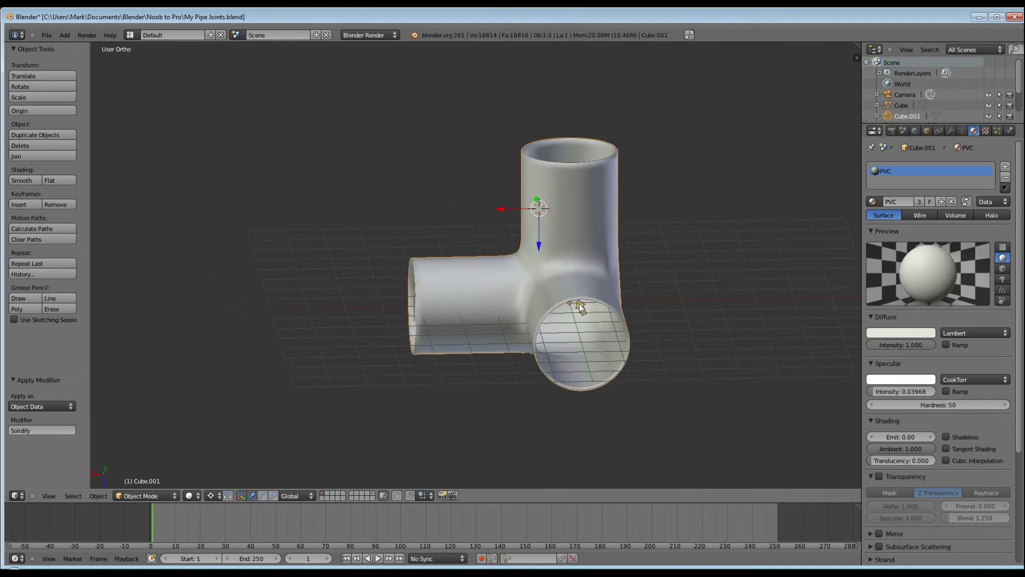
# Switch to camera view, centre the pipe joint in the frame, and render with F12.
pyautogui.press('KP_0')
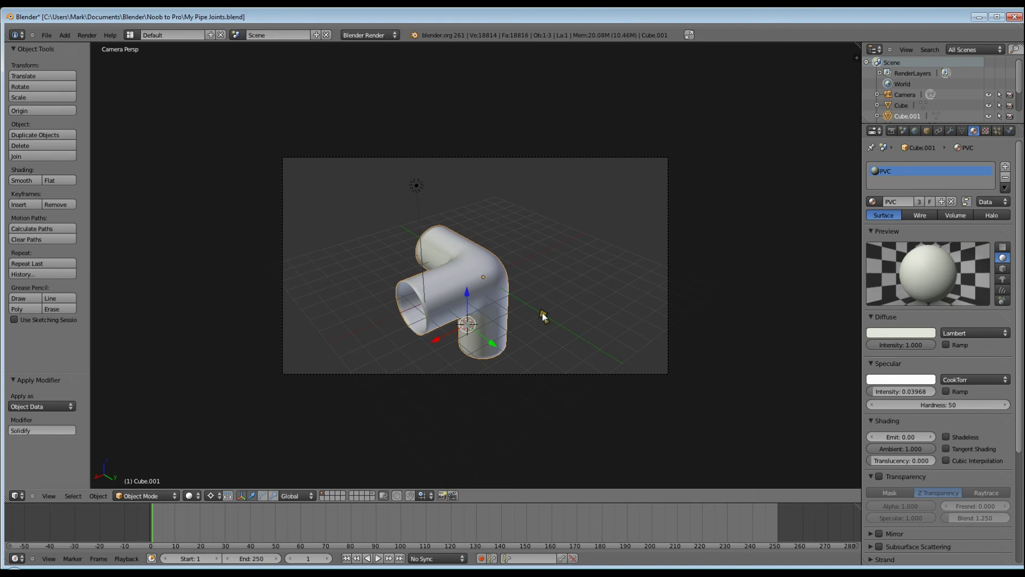
pyautogui.scroll(4, 461, 316)
pyautogui.scroll(-4, 462, 316)
pyautogui.keyDown('shift'); pyautogui.moveTo(463, 321); pyautogui.dragTo(448, 144, button='middle'); pyautogui.keyUp('shift')
pyautogui.hotkey('ctrl', 'z')
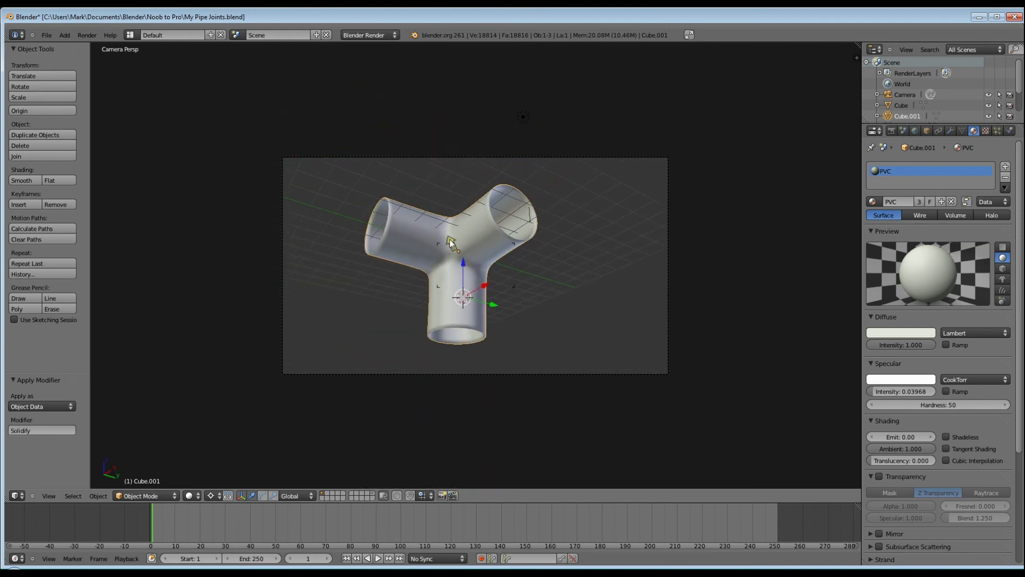
pyautogui.hotkey('ctrl', 'z')
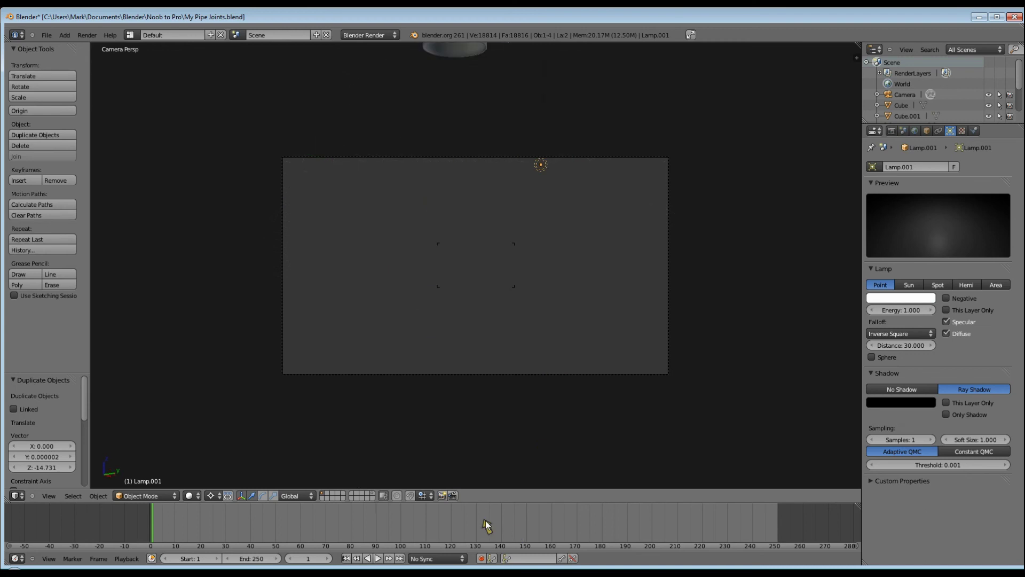
pyautogui.moveTo(435, 150); pyautogui.dragTo(496, 52, button='middle')
pyautogui.moveTo(461, 347); pyautogui.dragTo(469, 335, button='middle')
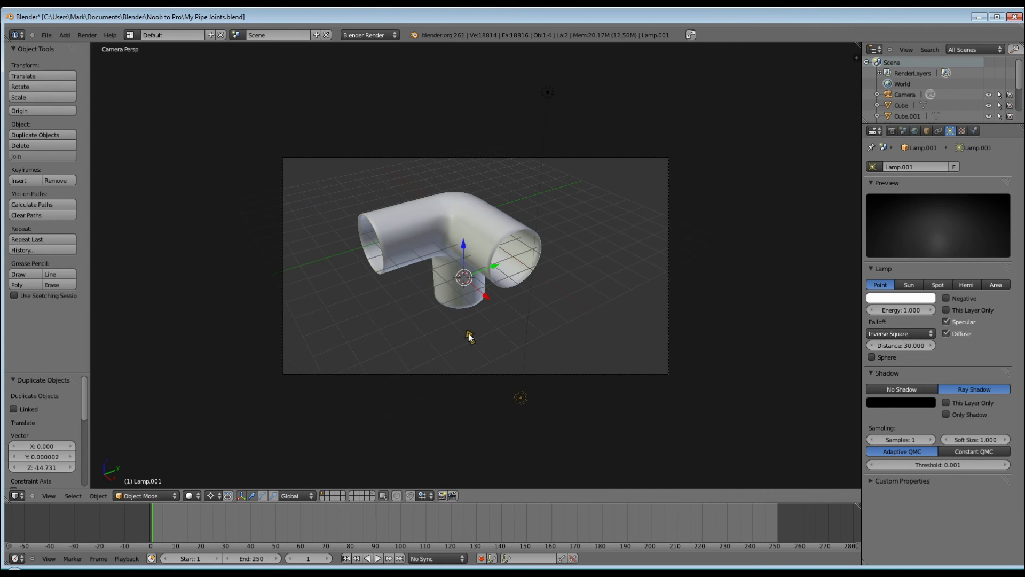
pyautogui.press('F12')
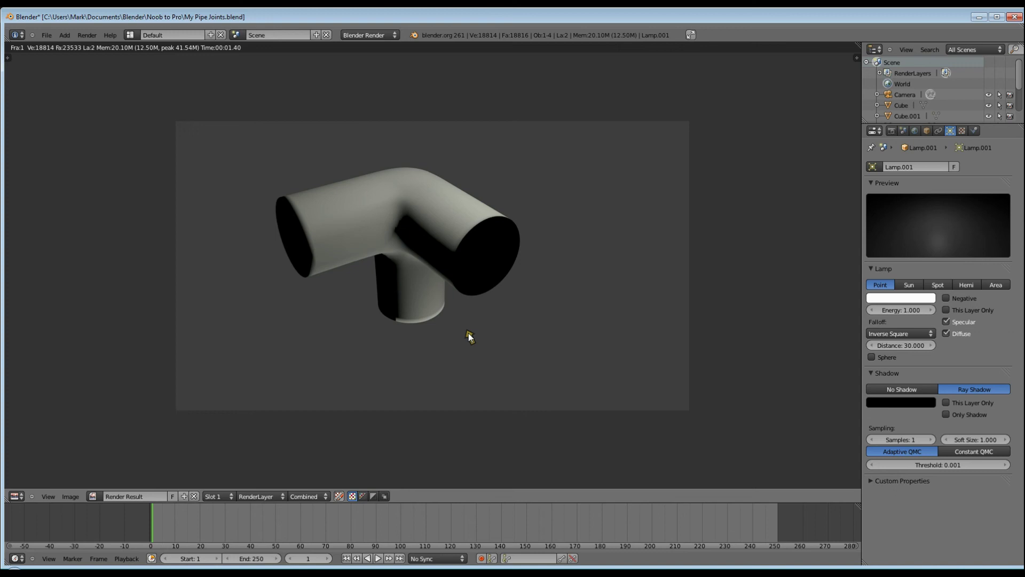
# Close the render result and orbit out of camera view.
pyautogui.press('Escape')
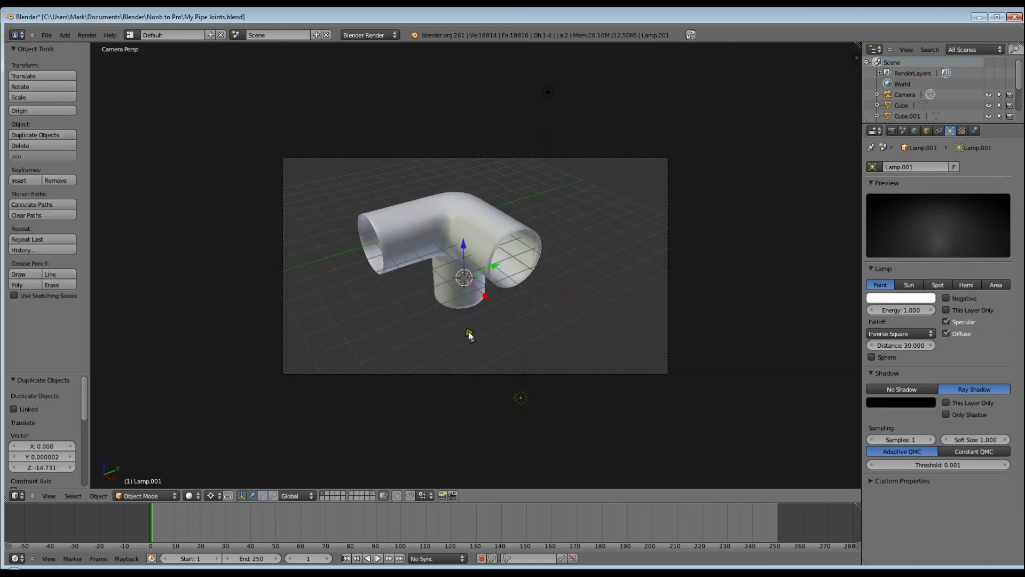
pyautogui.moveTo(480, 337); pyautogui.dragTo(778, 296, button='middle')
# Move the lamp off the three-way joint's layer onto another layer.
pyautogui.press('KP_5')
pyautogui.scroll(-4, 633, 364)
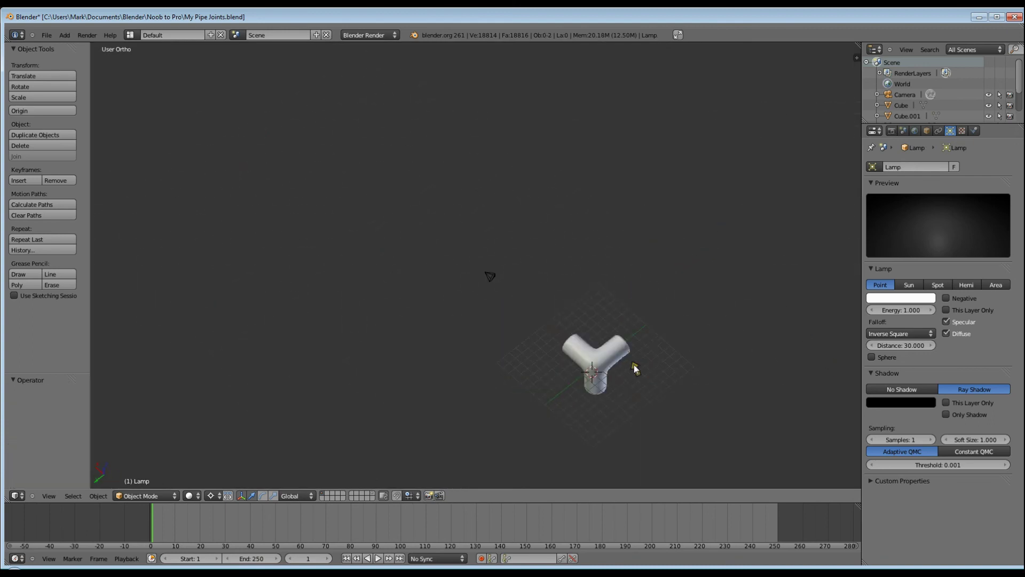
pyautogui.moveTo(634, 365); pyautogui.dragTo(632, 371, button='middle')
pyautogui.scroll(6, 632, 371)
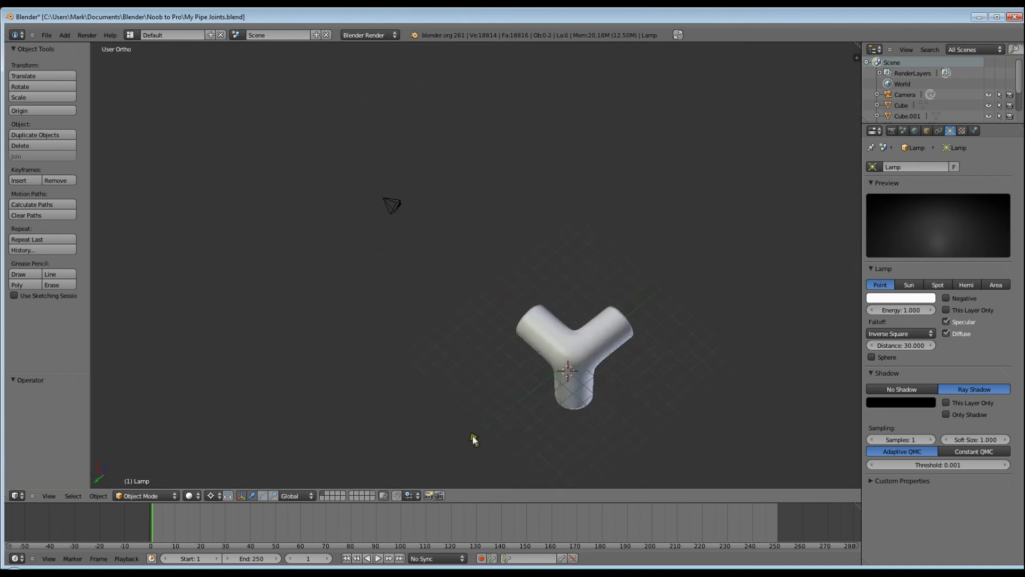
pyautogui.click(370, 495)
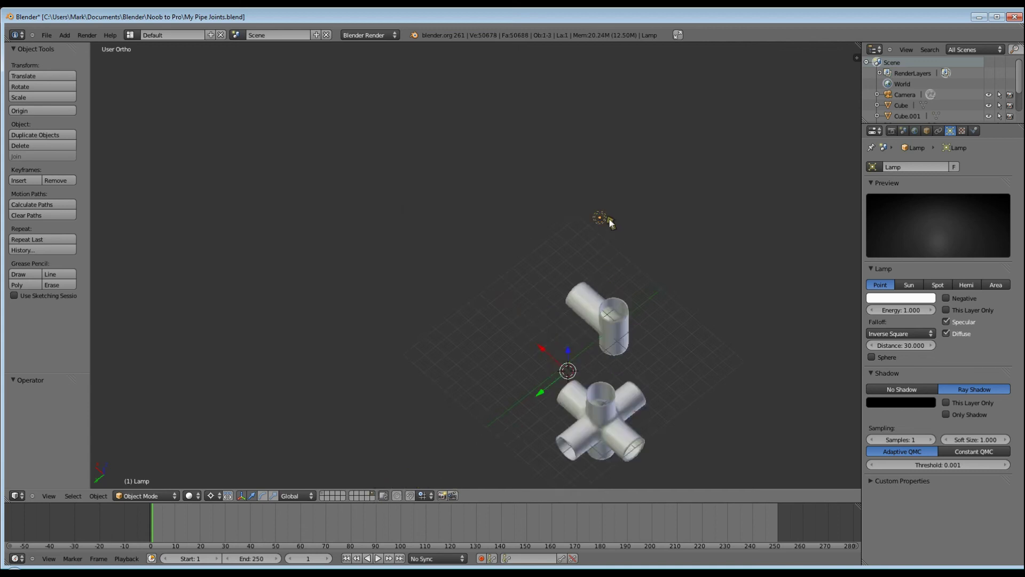
pyautogui.press('m')
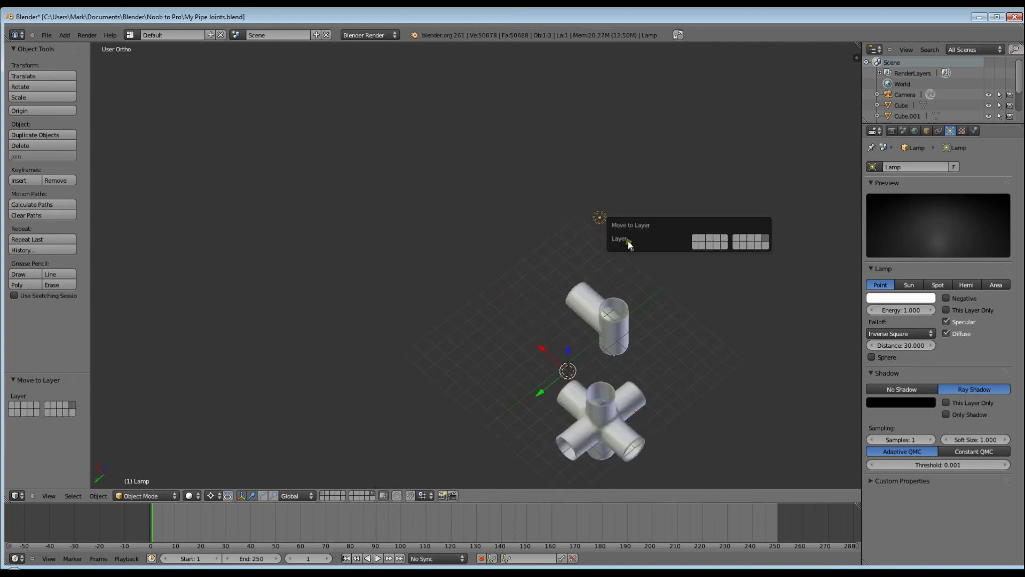
pyautogui.click(695, 239)
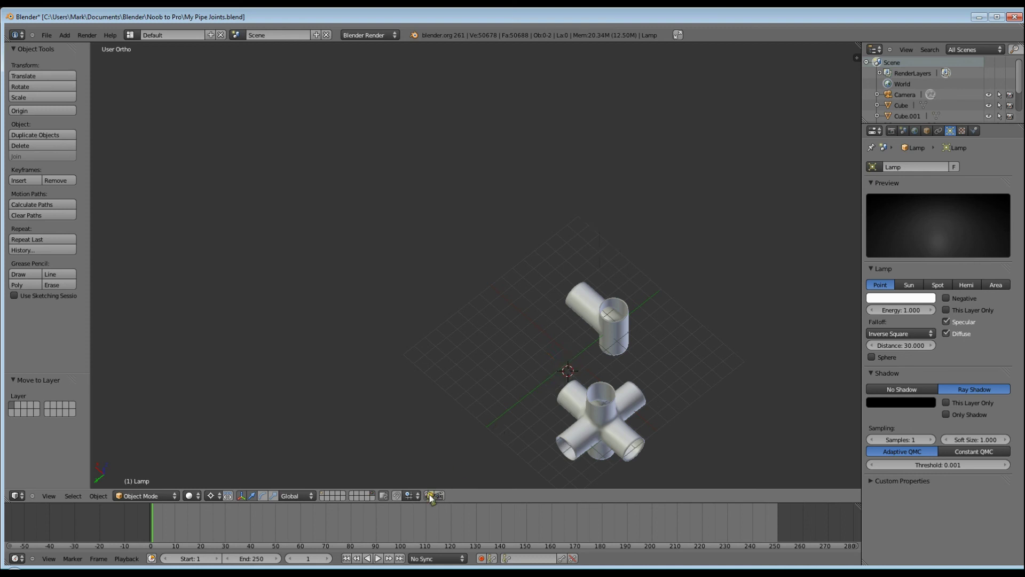
# Send the three-way joint to layer 10 and view it beside the cross joint.
pyautogui.click(322, 496)
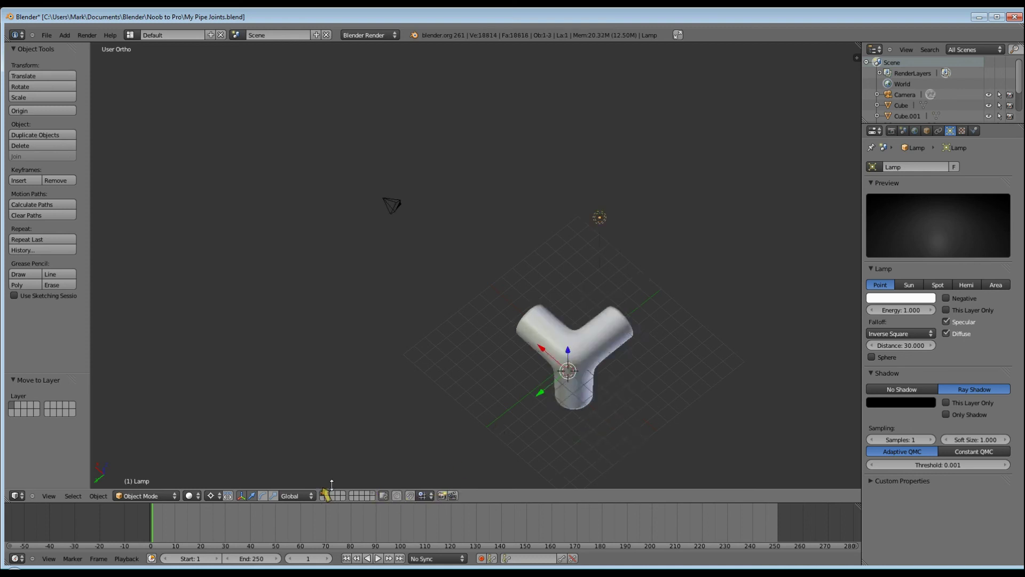
pyautogui.rightClick(605, 320)
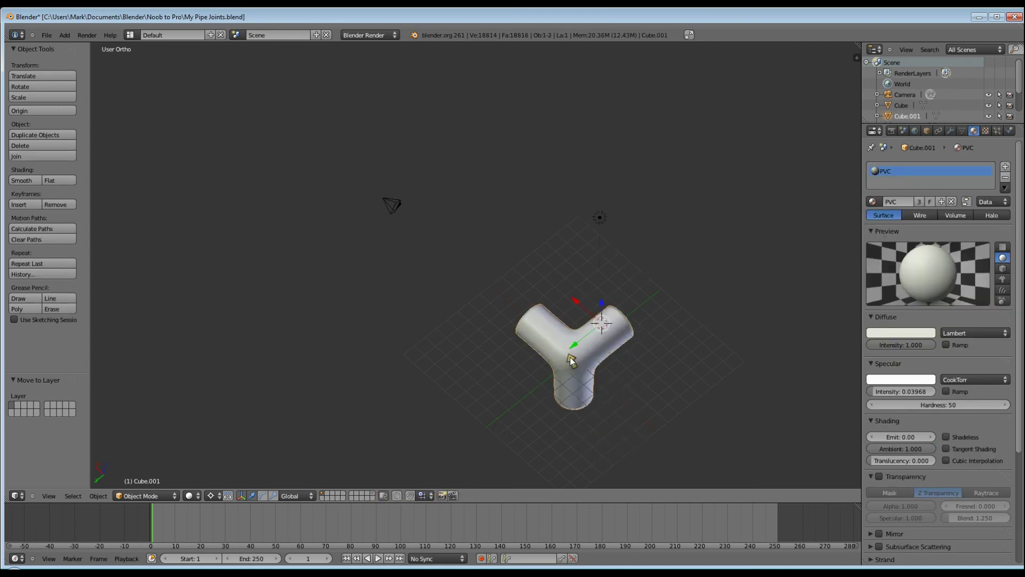
pyautogui.press('m')
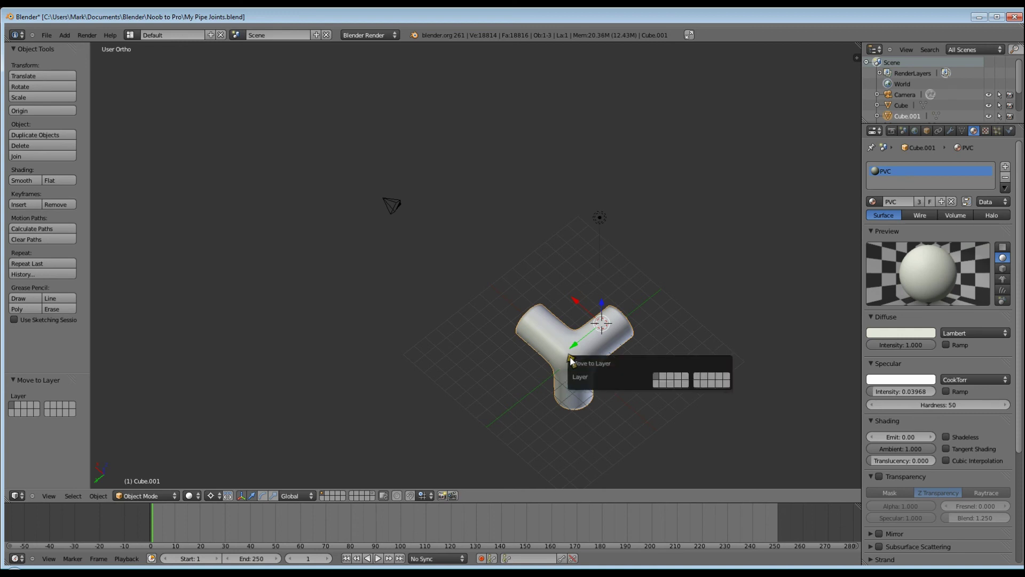
pyautogui.click(725, 378)
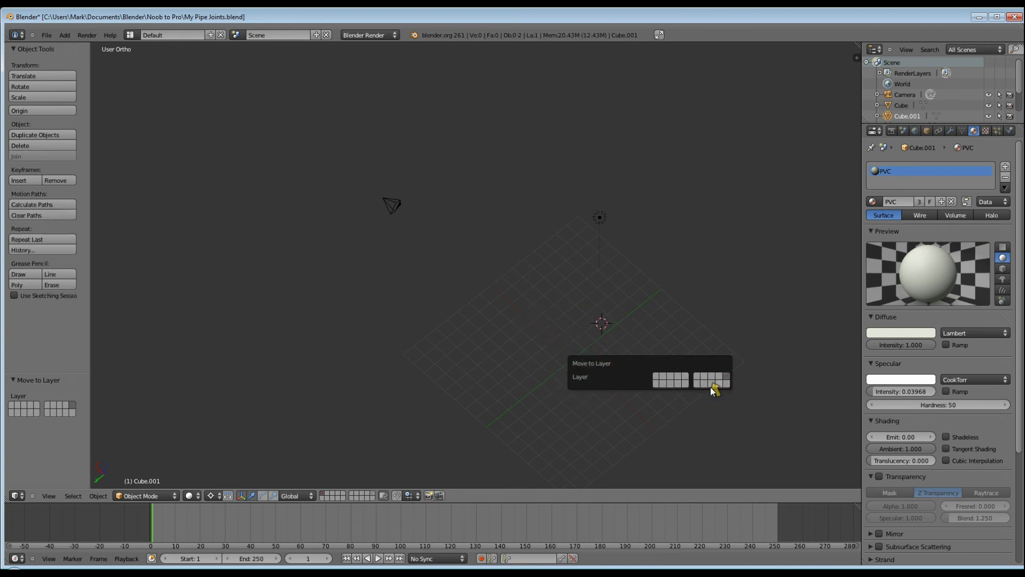
pyautogui.click(372, 494)
pyautogui.moveTo(752, 400); pyautogui.dragTo(458, 363, button='middle')
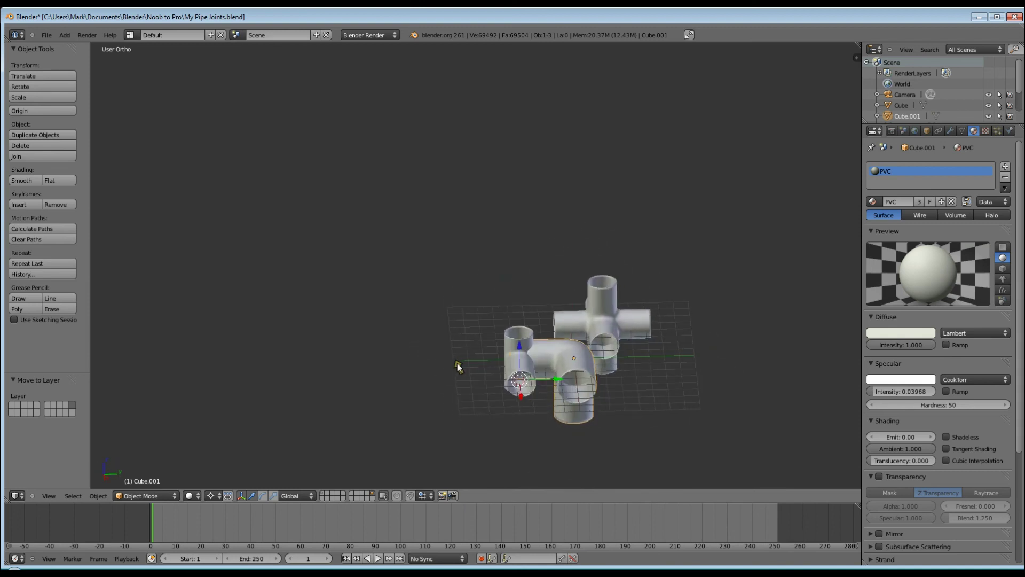
# Scale the three-way joint to 0.724 and shift it along the Y axis.
pyautogui.press('s')
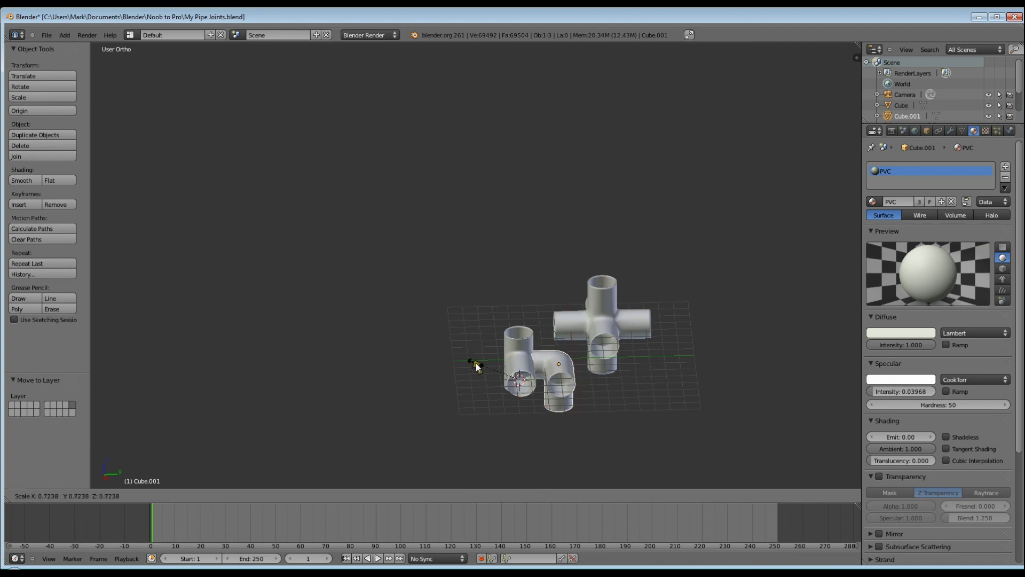
pyautogui.click(477, 367)
pyautogui.press('g')
pyautogui.press('y')
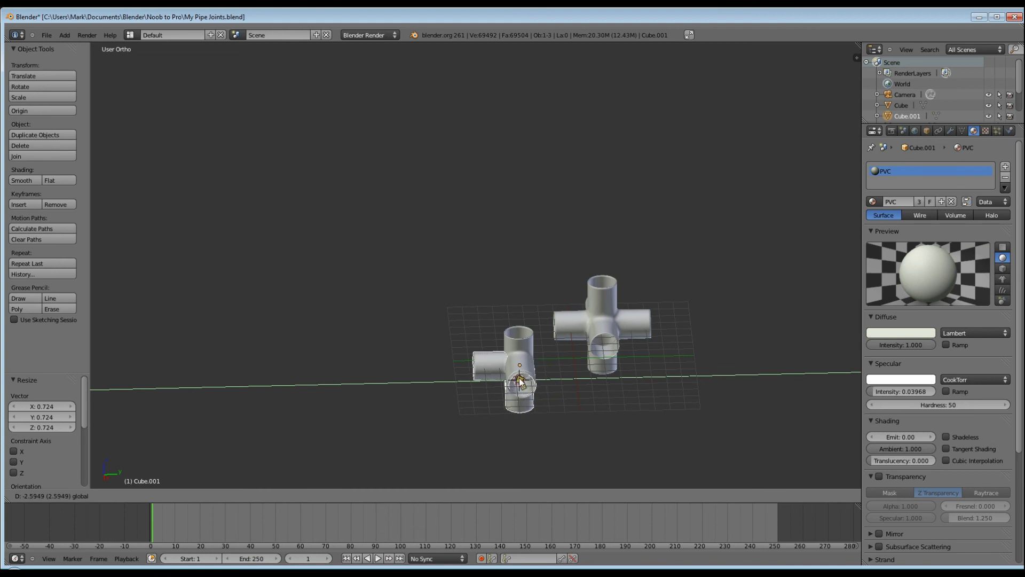
pyautogui.click(520, 382)
# Raise the joint by 0.256 along Z and nudge it slightly along Y.
pyautogui.press('KP_Decimal')
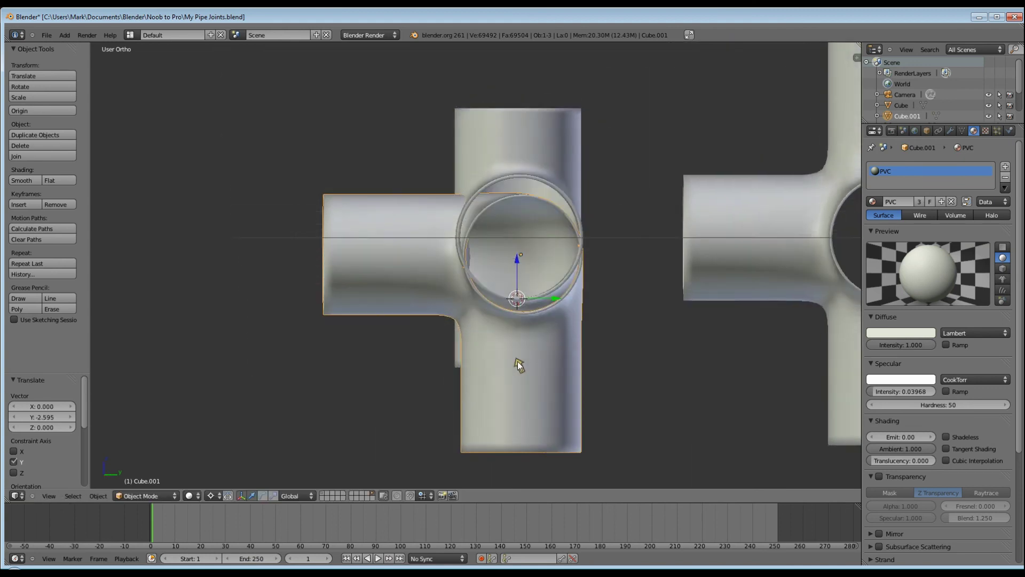
pyautogui.moveTo(517, 361); pyautogui.dragTo(518, 357, button='middle')
pyautogui.press('g')
pyautogui.press('z')
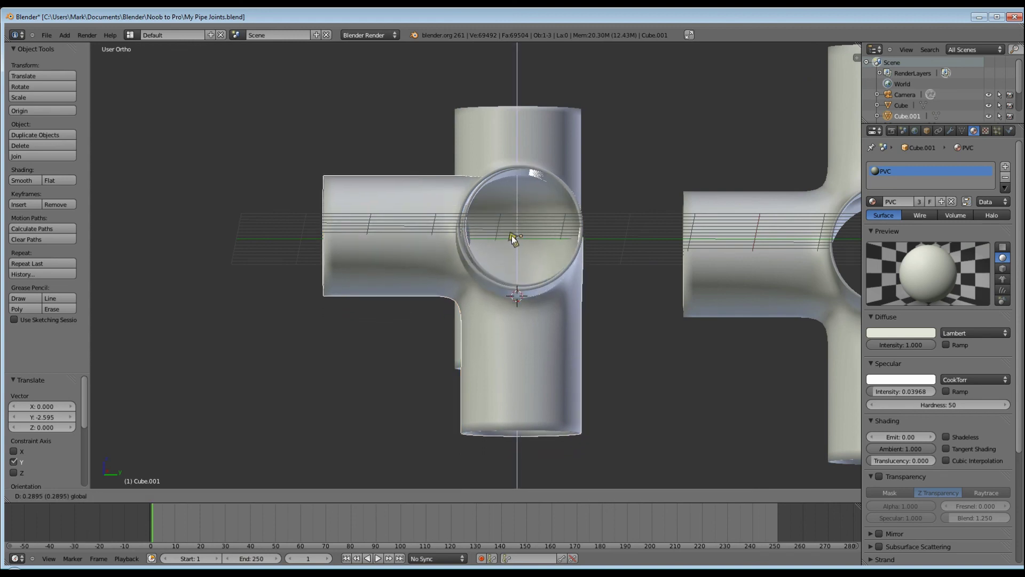
pyautogui.click(510, 237)
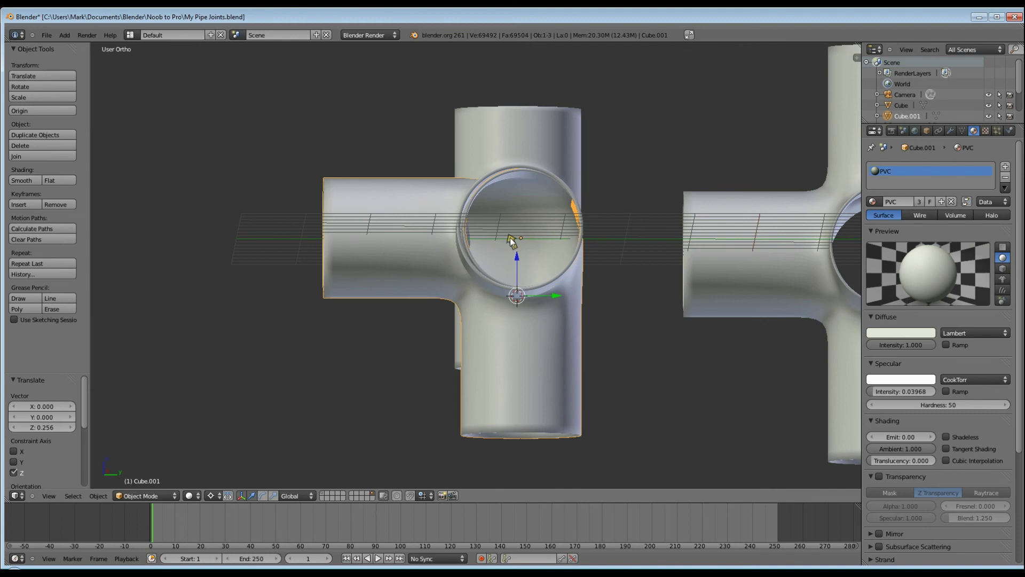
pyautogui.moveTo(557, 299); pyautogui.dragTo(555, 298)
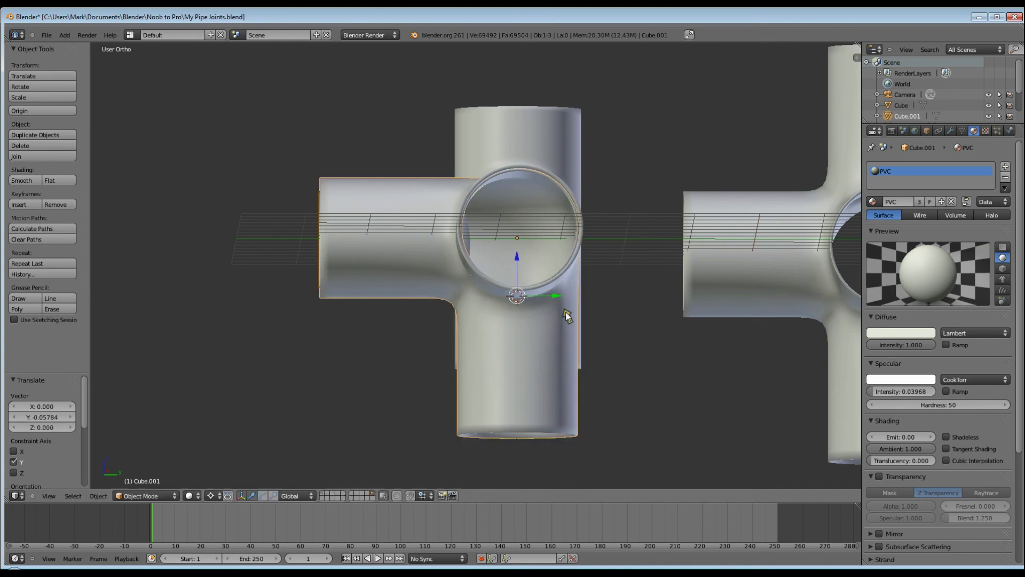
# Slide the joint along Y so it sits beside the cross joint without overlapping.
pyautogui.moveTo(565, 313); pyautogui.dragTo(561, 367, button='middle')
pyautogui.scroll(-5, 561, 366)
pyautogui.moveTo(585, 363); pyautogui.dragTo(555, 282)
pyautogui.moveTo(589, 361); pyautogui.dragTo(545, 359)
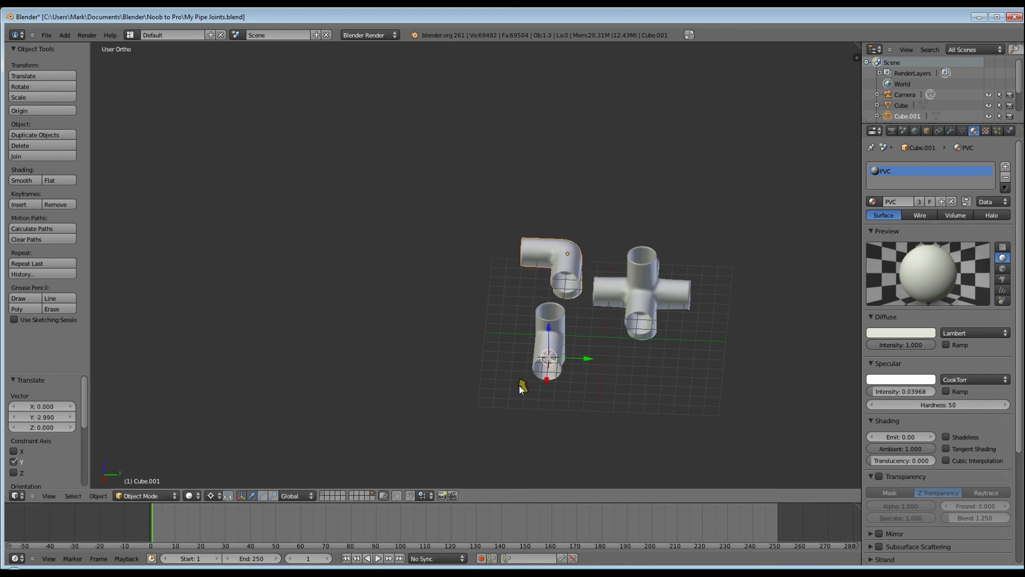
pyautogui.moveTo(442, 391); pyautogui.dragTo(748, 404, button='middle')
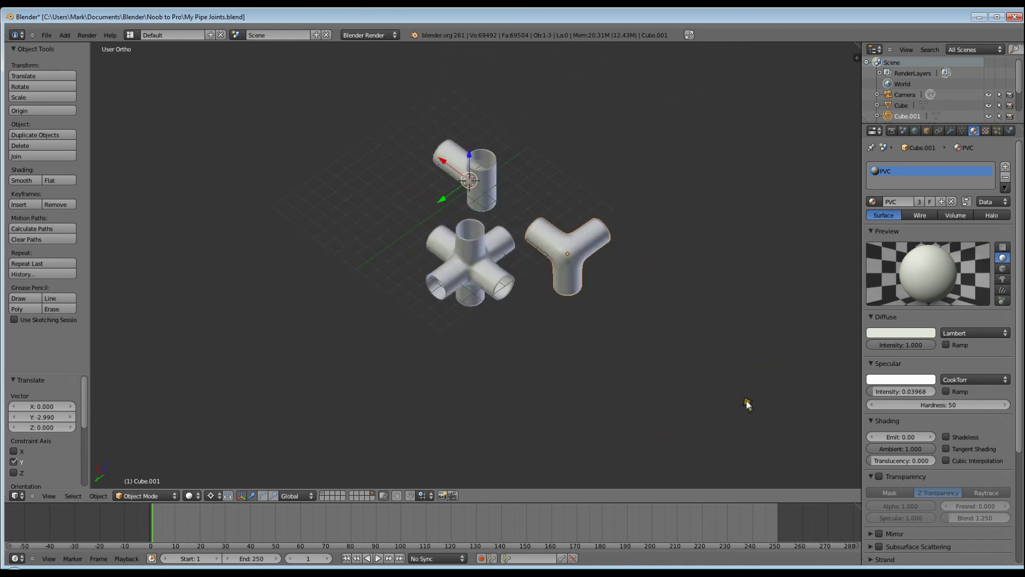